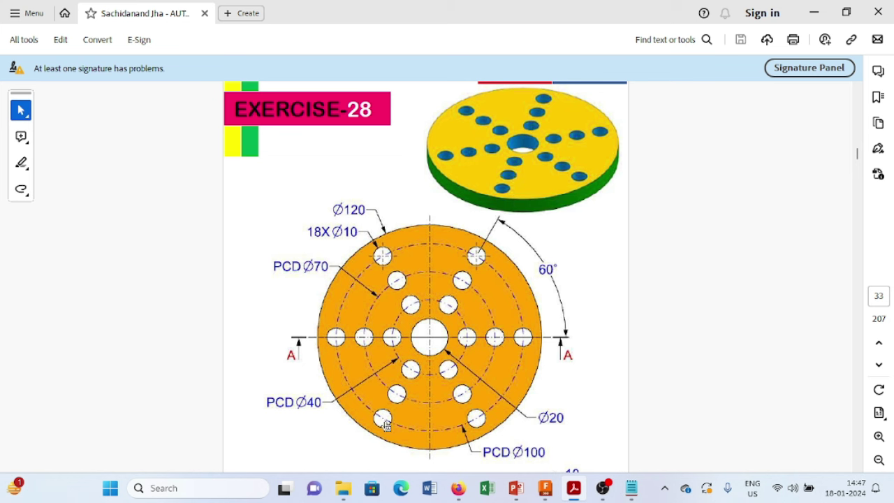
Start a sketch on the ground plane and draw a Ø20 circle at the origin
{"action": "scroll", "coordinate": [530, 356], "scroll_direction": "down", "scroll_amount": 1}
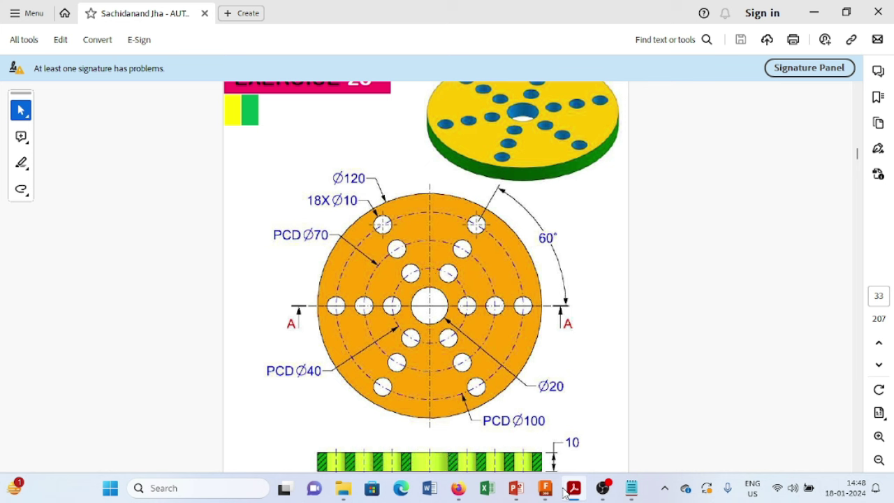
{"action": "mouse_move", "coordinate": [544, 489]}
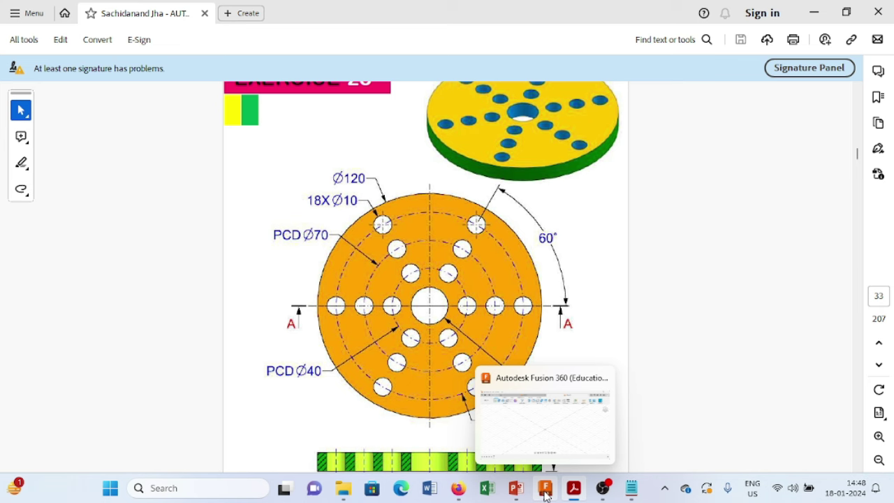
{"action": "left_click", "coordinate": [545, 488]}
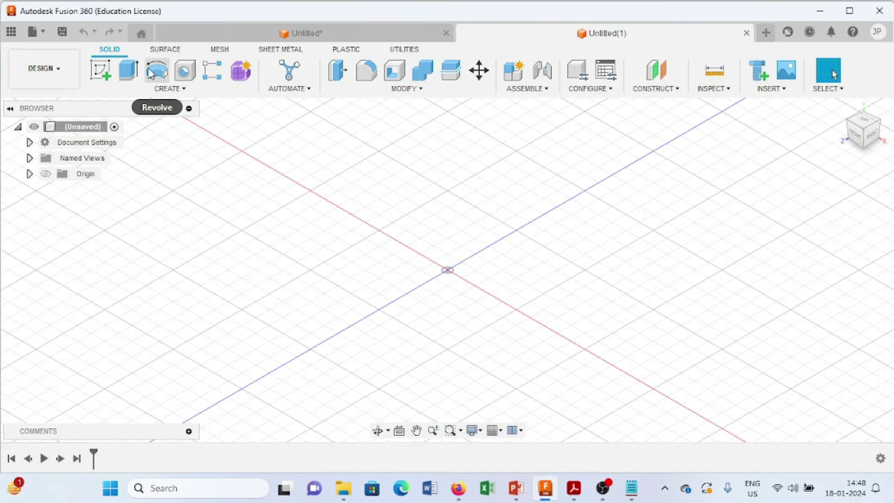
{"action": "left_click", "coordinate": [105, 72]}
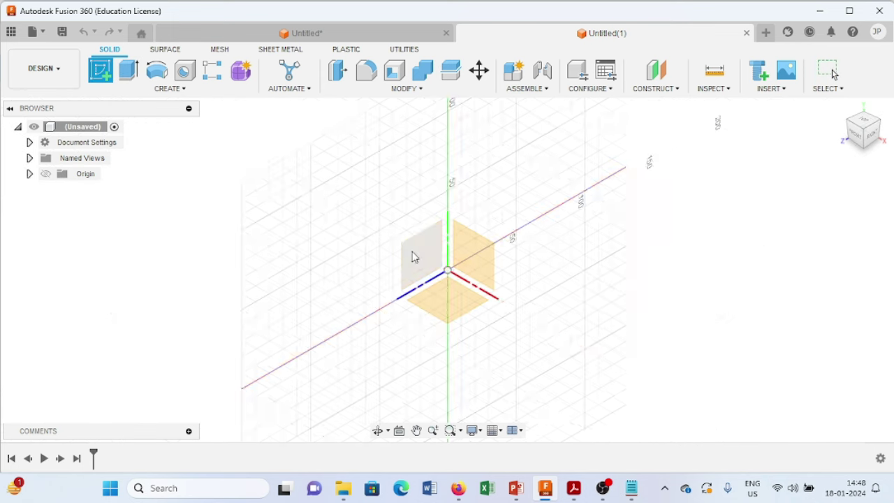
{"action": "left_click", "coordinate": [448, 307]}
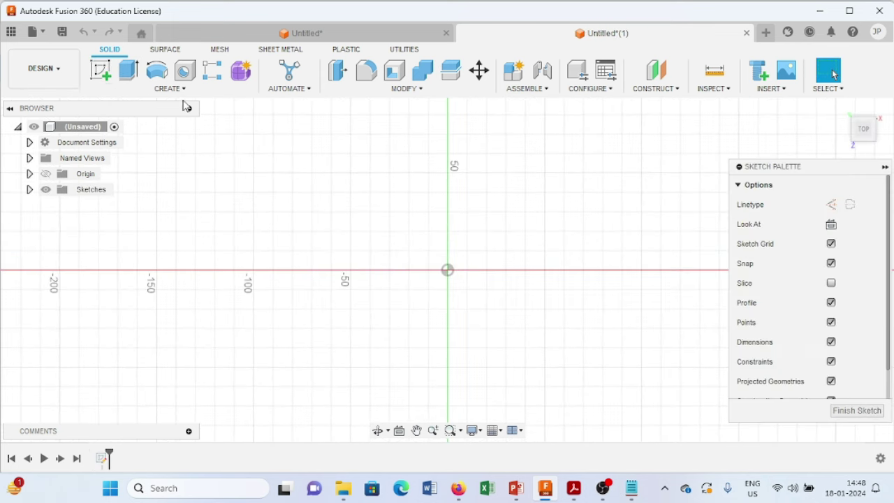
{"action": "left_click", "coordinate": [156, 70]}
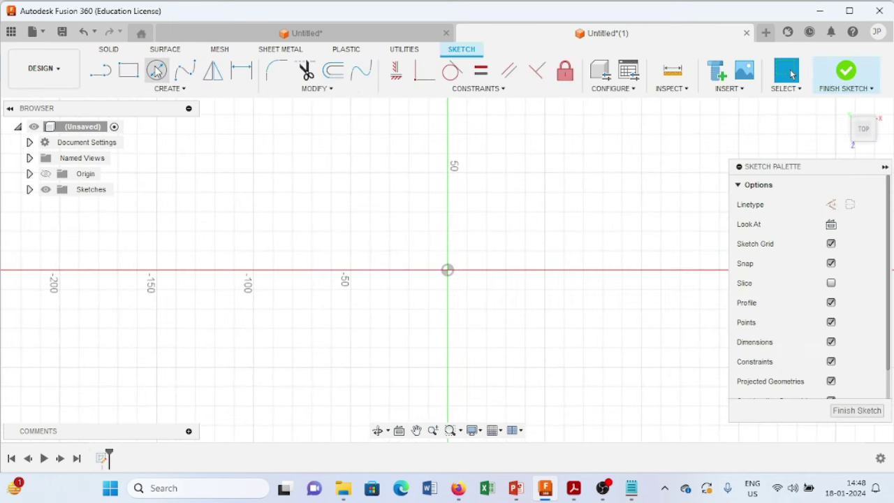
{"action": "left_click", "coordinate": [446, 271]}
{"action": "type", "text": "20"}
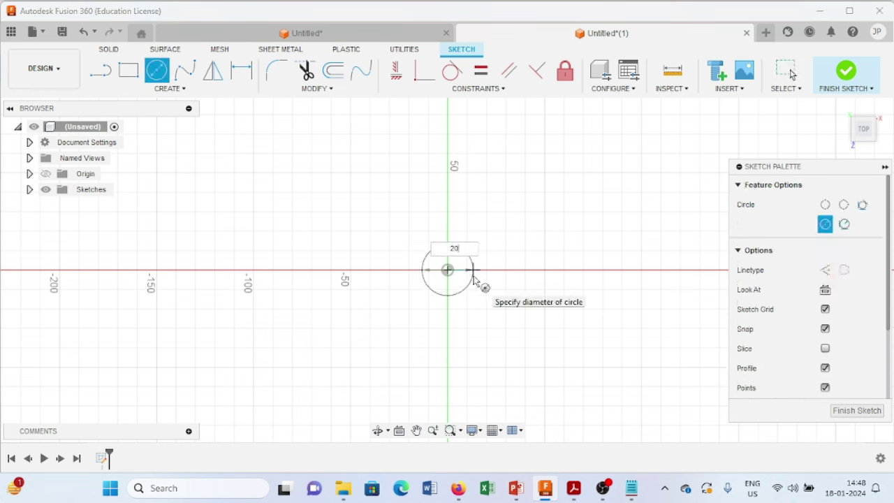
{"action": "key", "text": "Return"}
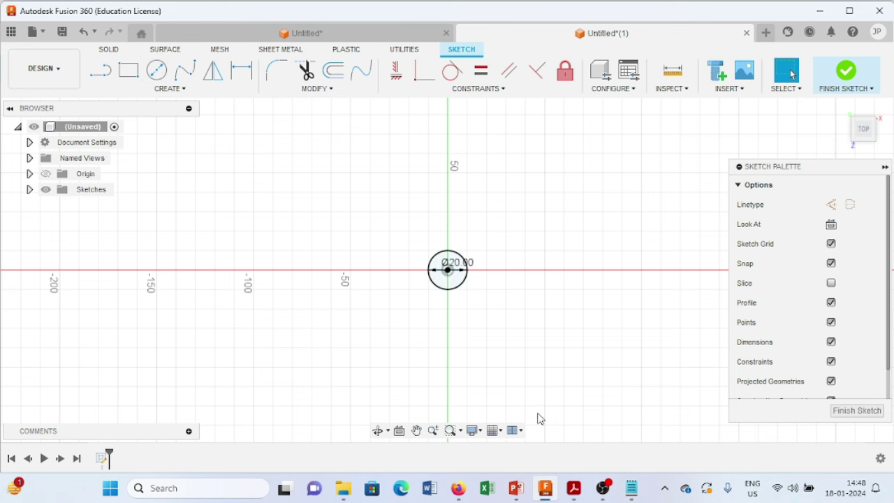
After checking the drawing, add a concentric Ø120 circle at the origin and finish the sketch
{"action": "left_click", "coordinate": [573, 487]}
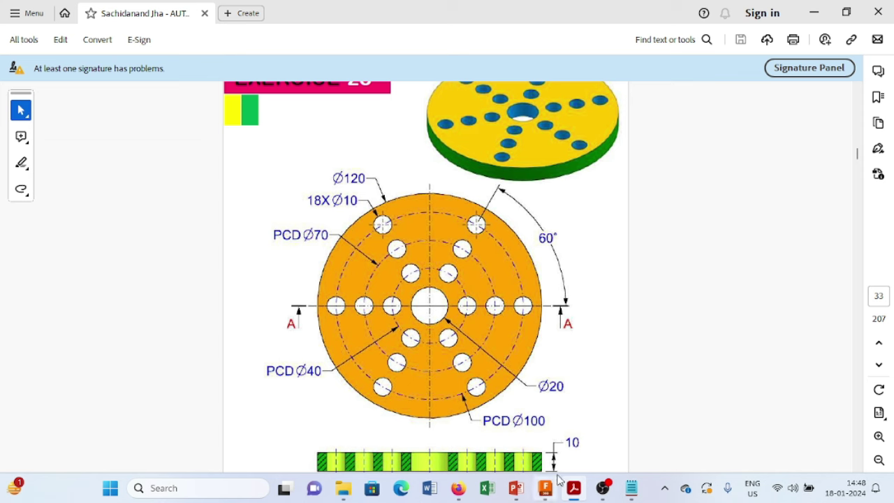
{"action": "left_click", "coordinate": [574, 487]}
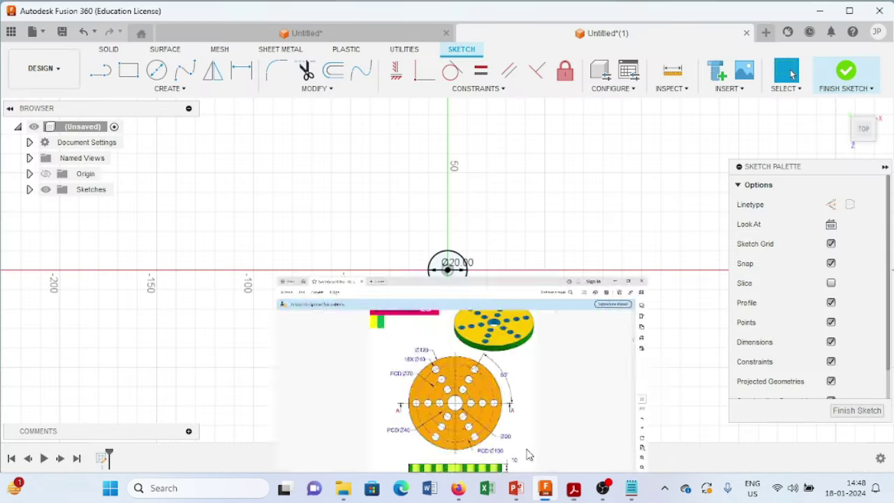
{"action": "left_click", "coordinate": [157, 70]}
{"action": "left_click", "coordinate": [447, 270]}
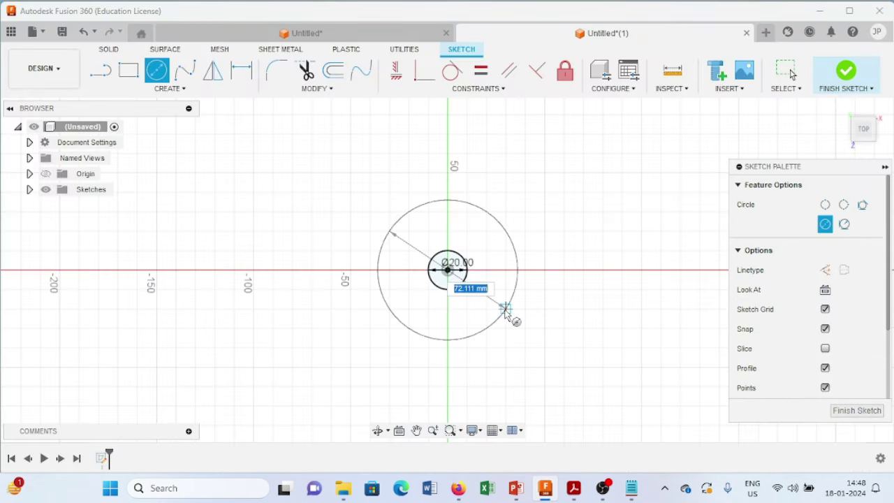
{"action": "type", "text": "120"}
{"action": "key", "text": "Return"}
{"action": "key", "text": "Escape"}
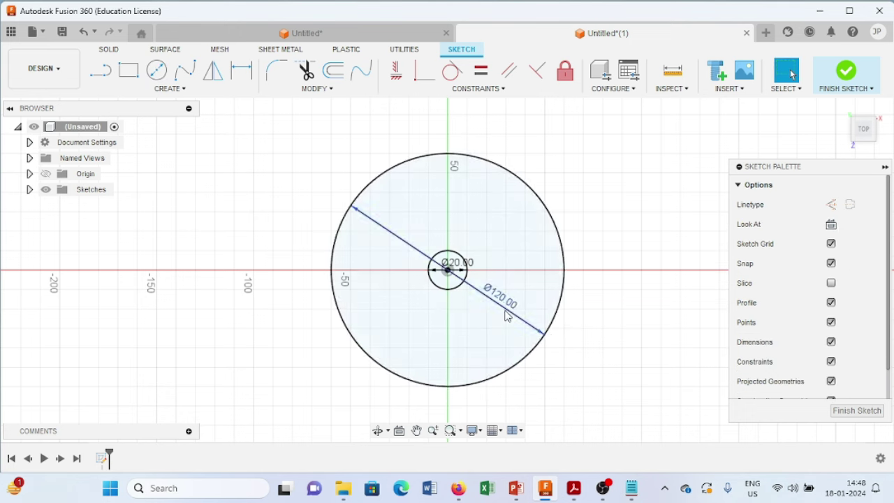
{"action": "left_click", "coordinate": [843, 82]}
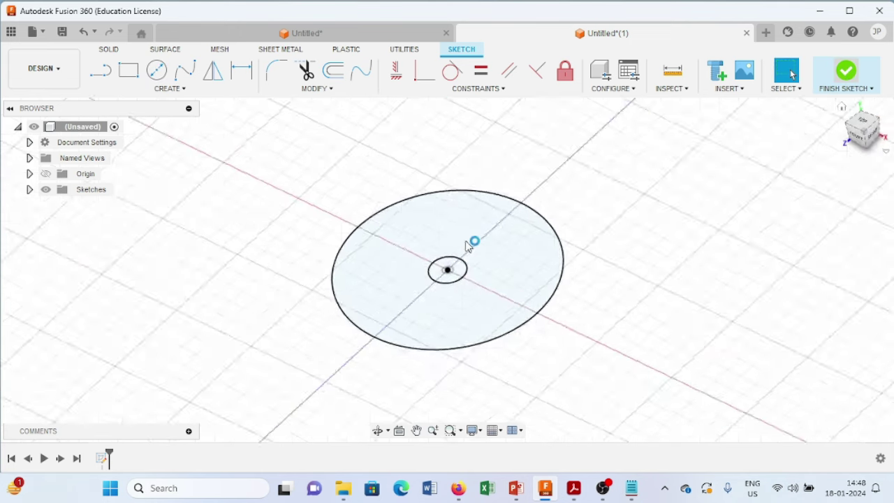
Extrude the ring profile 10 mm into a holed disc and start a sketch on its top face
{"action": "left_click", "coordinate": [129, 70]}
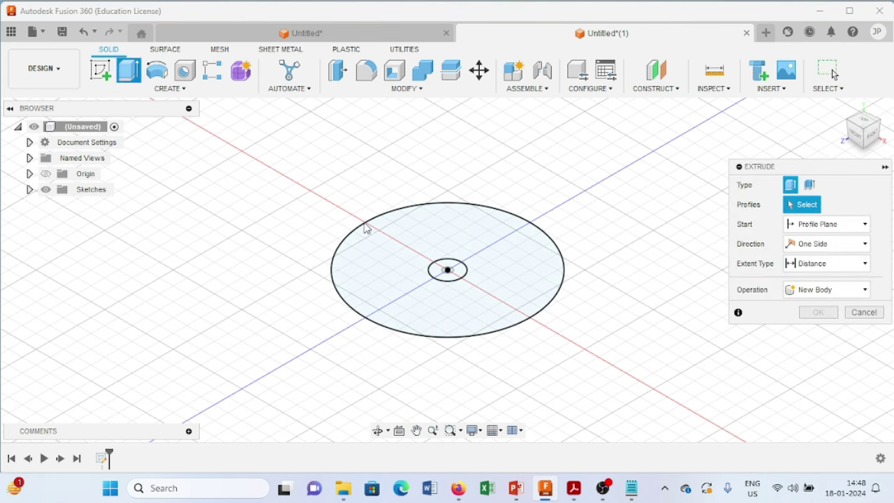
{"action": "left_click", "coordinate": [384, 256]}
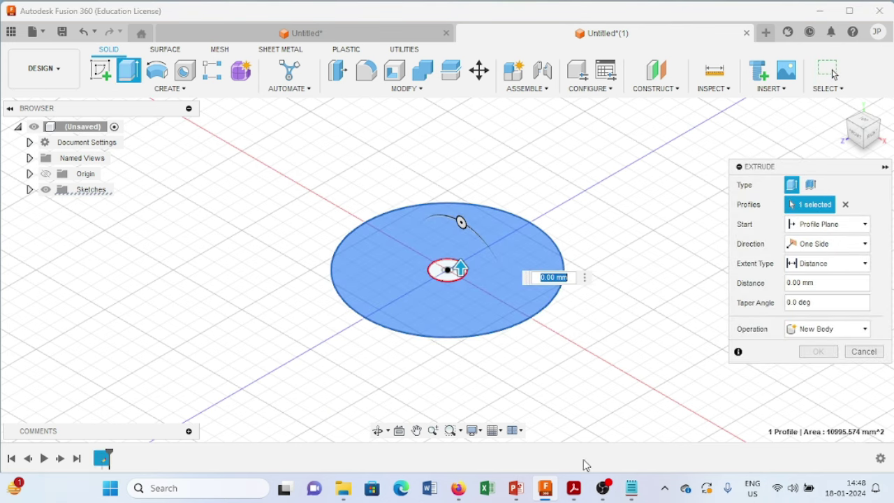
{"action": "left_click", "coordinate": [574, 488]}
{"action": "scroll", "coordinate": [572, 377], "scroll_direction": "down", "scroll_amount": 2}
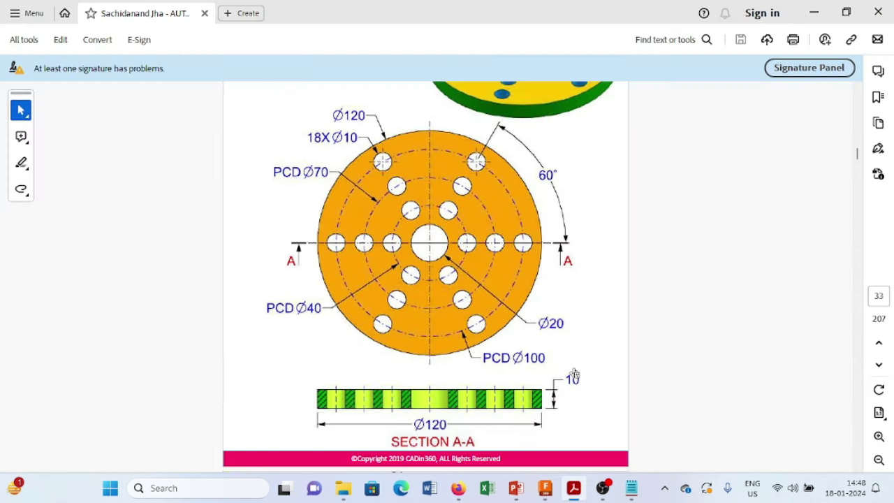
{"action": "left_click", "coordinate": [545, 488]}
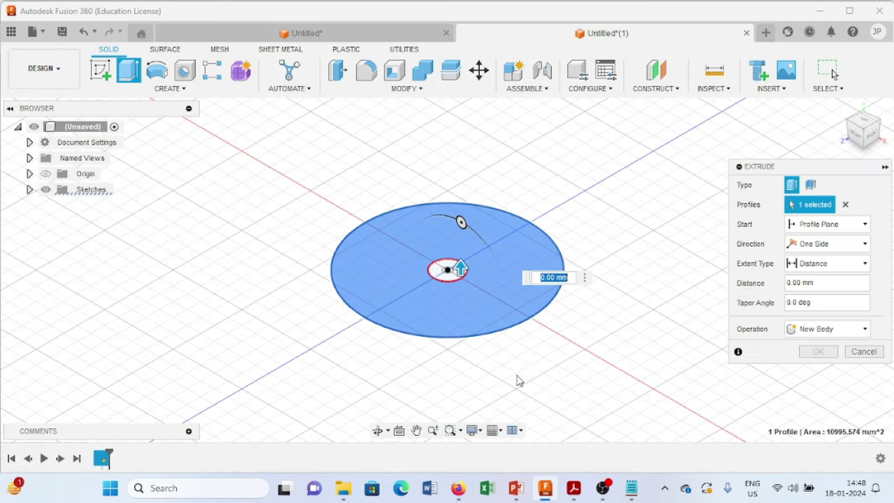
{"action": "type", "text": "10"}
{"action": "key", "text": "Return"}
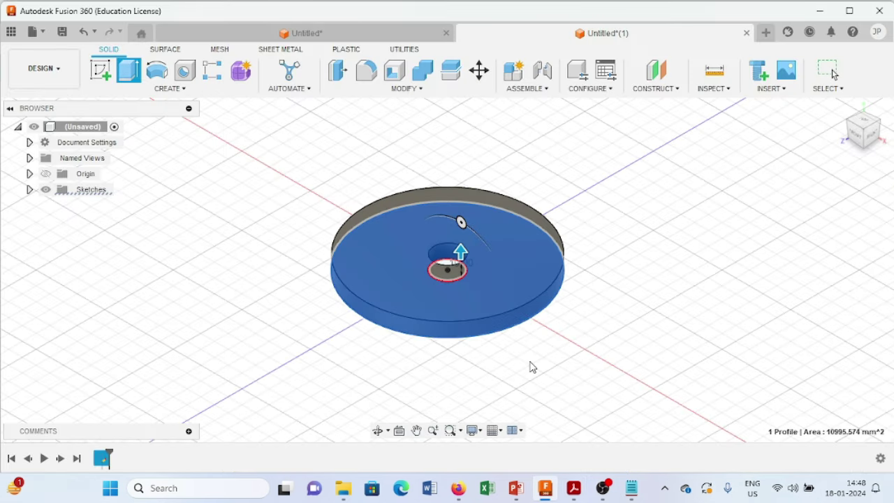
{"action": "left_click", "coordinate": [405, 242]}
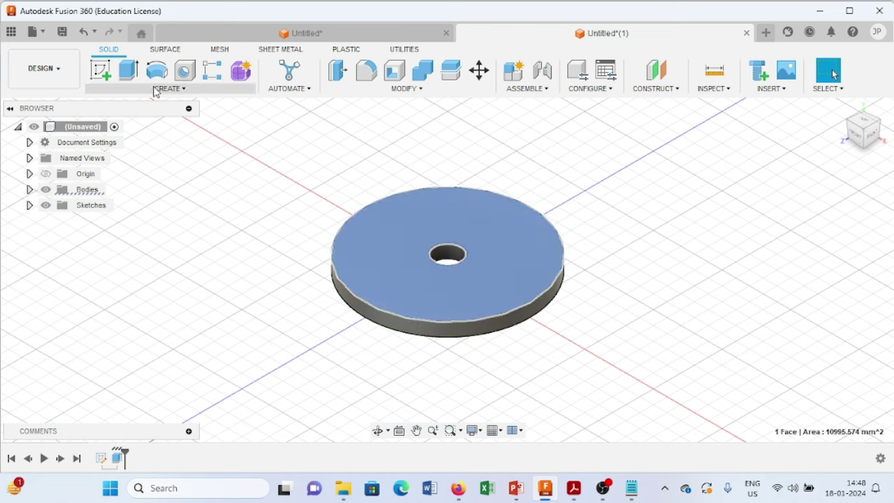
{"action": "left_click", "coordinate": [100, 70]}
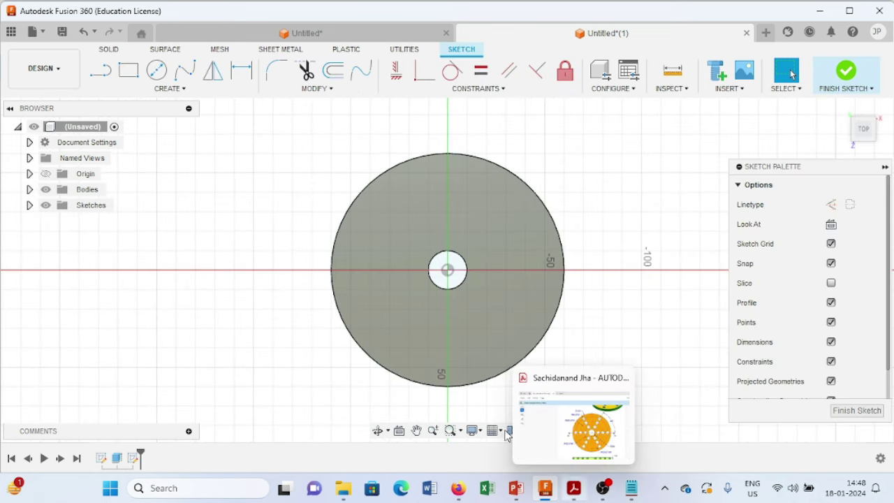
Draw a Ø100 construction pitch circle centred on the origin
{"action": "left_click", "coordinate": [157, 70]}
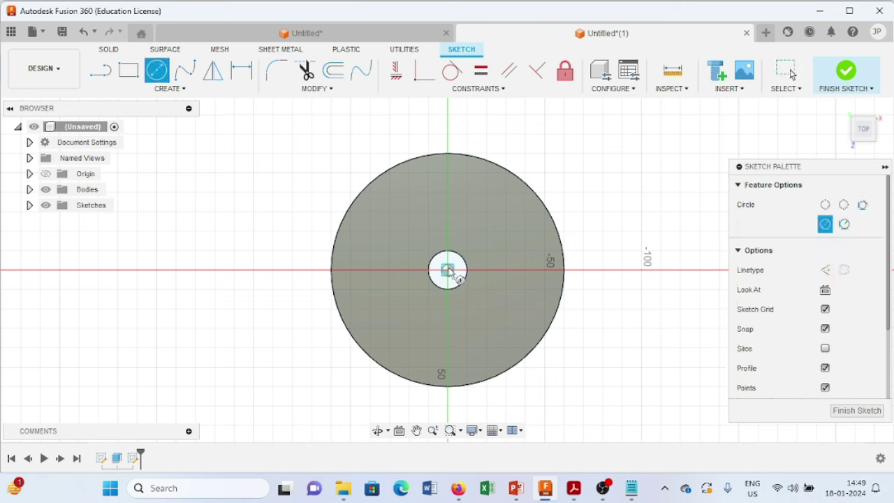
{"action": "left_click", "coordinate": [573, 488]}
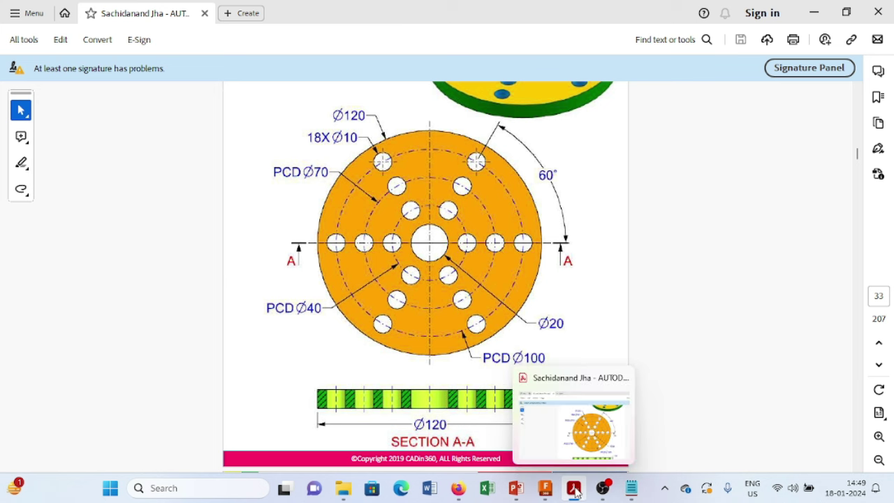
{"action": "left_click", "coordinate": [547, 489]}
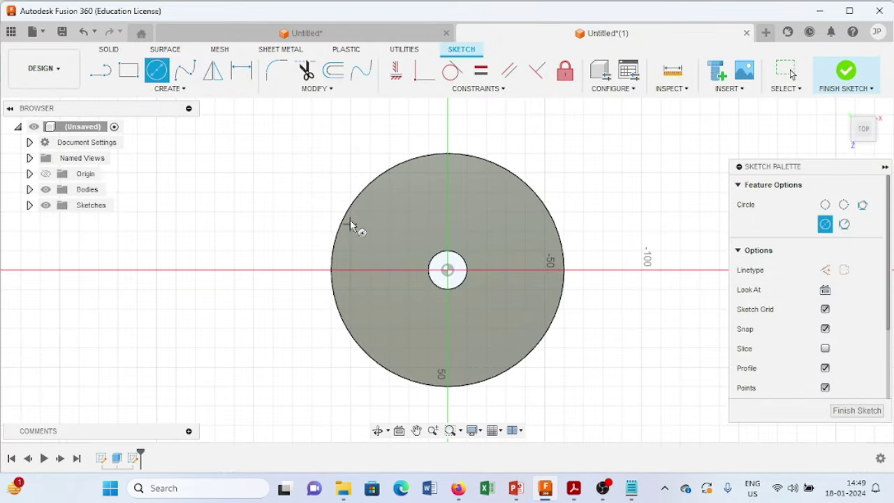
{"action": "left_click", "coordinate": [448, 270]}
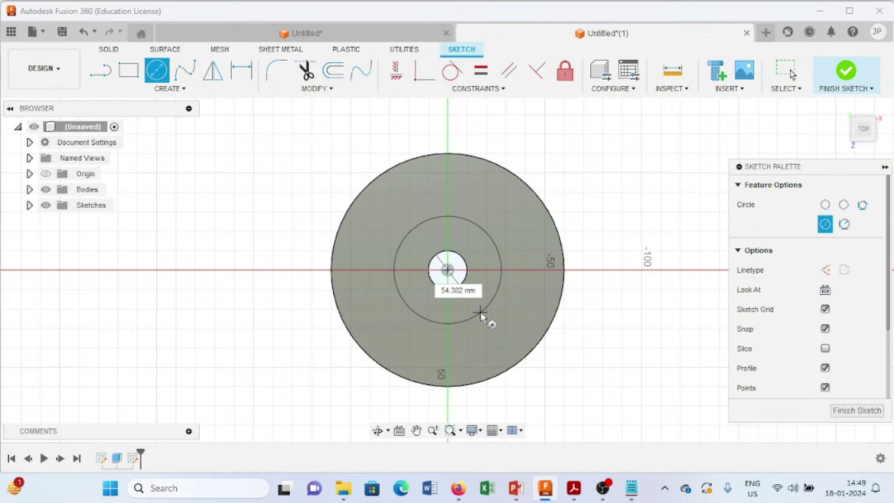
{"action": "left_click", "coordinate": [824, 270]}
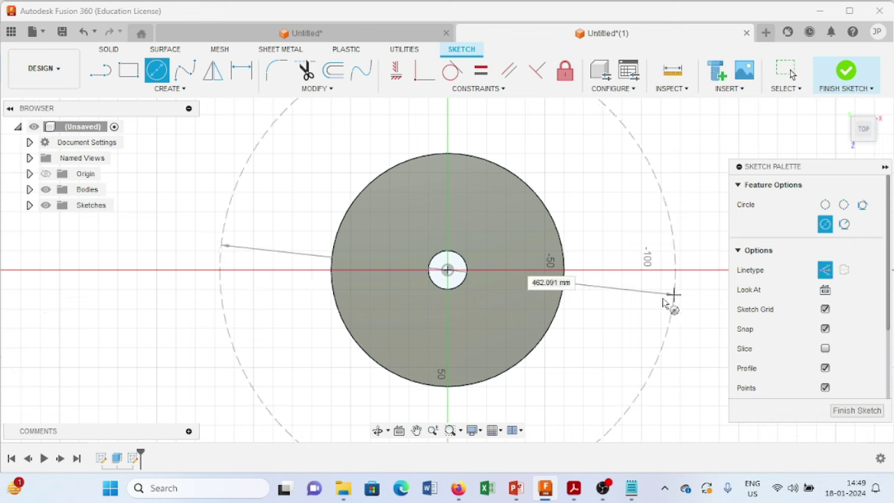
{"action": "type", "text": "100"}
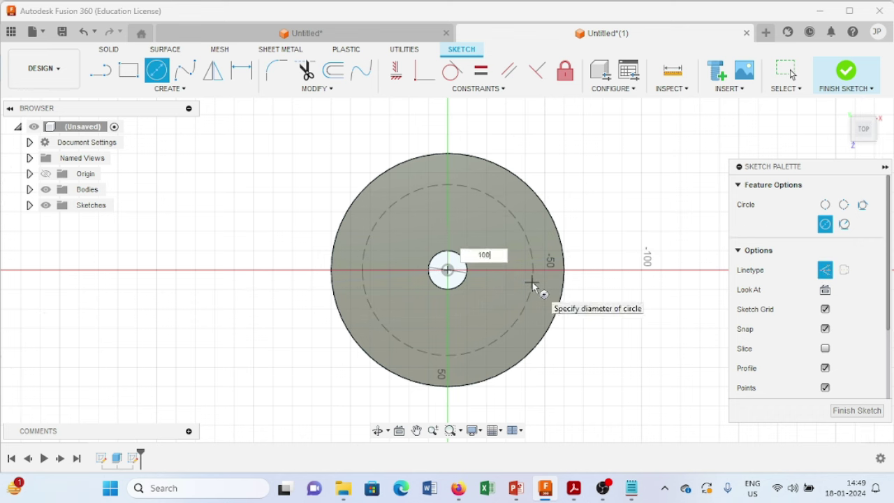
{"action": "key", "text": "Return"}
{"action": "key", "text": "Escape"}
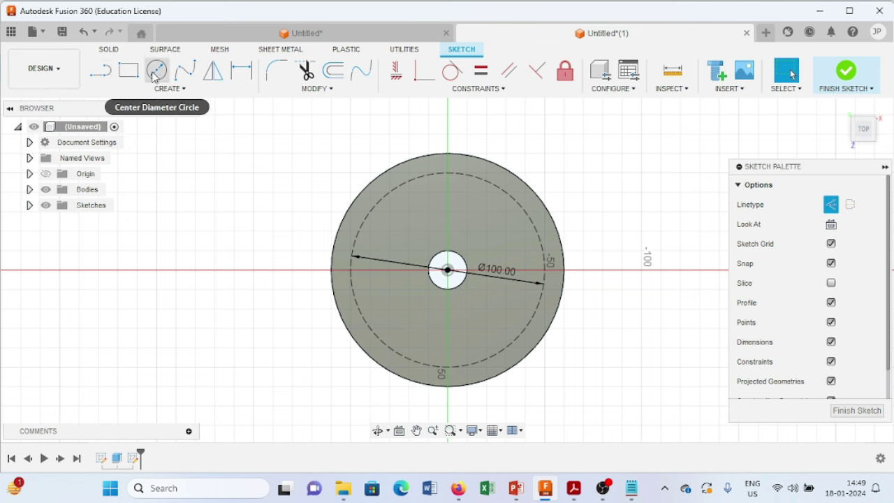
Add a Ø70 pitch circle centred on the origin
{"action": "left_click", "coordinate": [155, 72]}
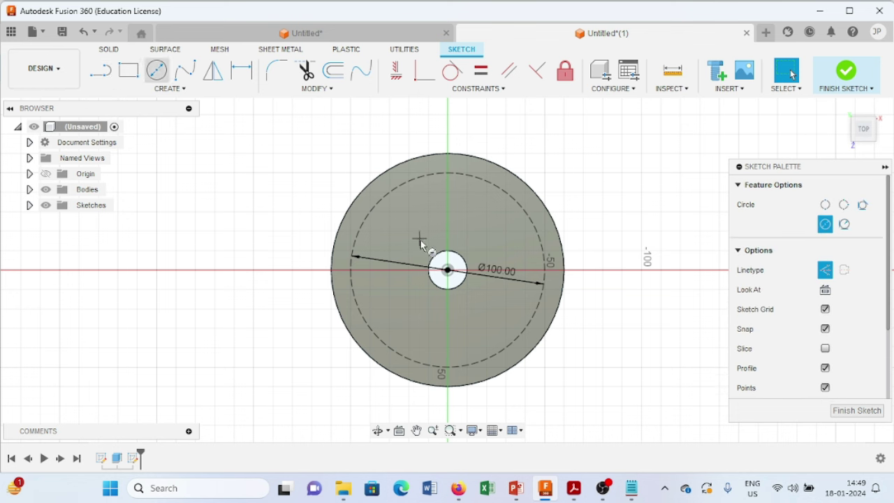
{"action": "left_click", "coordinate": [460, 277]}
{"action": "type", "text": "70"}
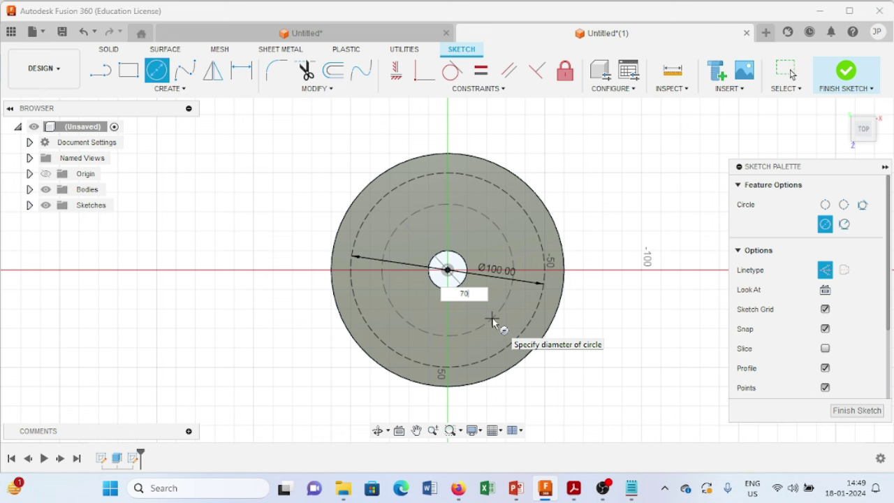
{"action": "key", "text": "Return"}
{"action": "key", "text": "Escape"}
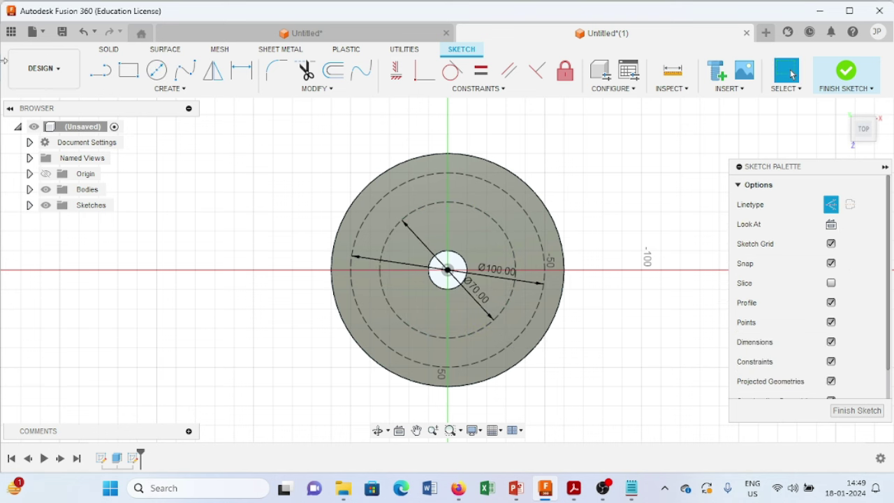
Add a smaller inner pitch circle at the origin, then bring up the reference drawing
{"action": "left_click", "coordinate": [156, 70]}
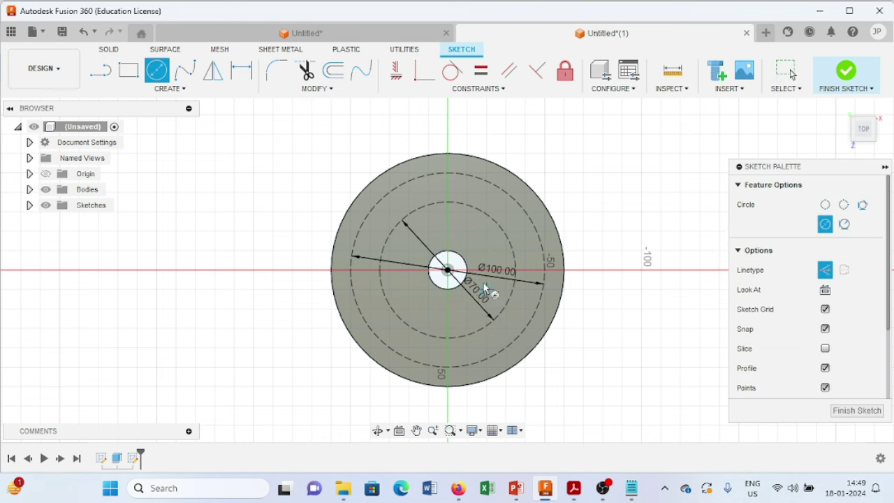
{"action": "left_click", "coordinate": [450, 272]}
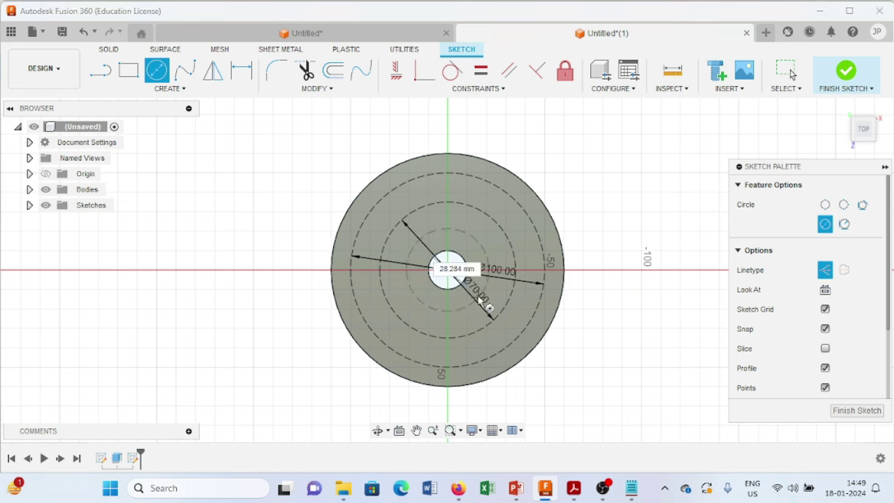
{"action": "type", "text": "40"}
{"action": "key", "text": "Return"}
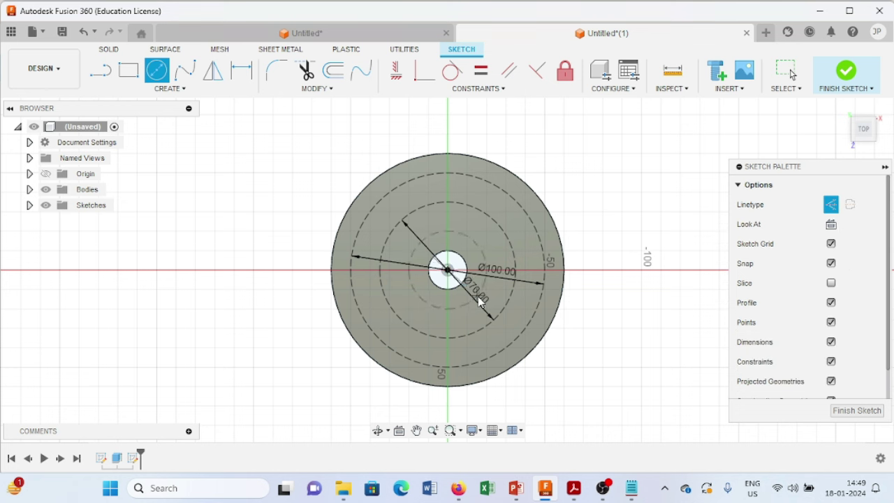
{"action": "key", "text": "Escape"}
{"action": "left_click", "coordinate": [156, 70]}
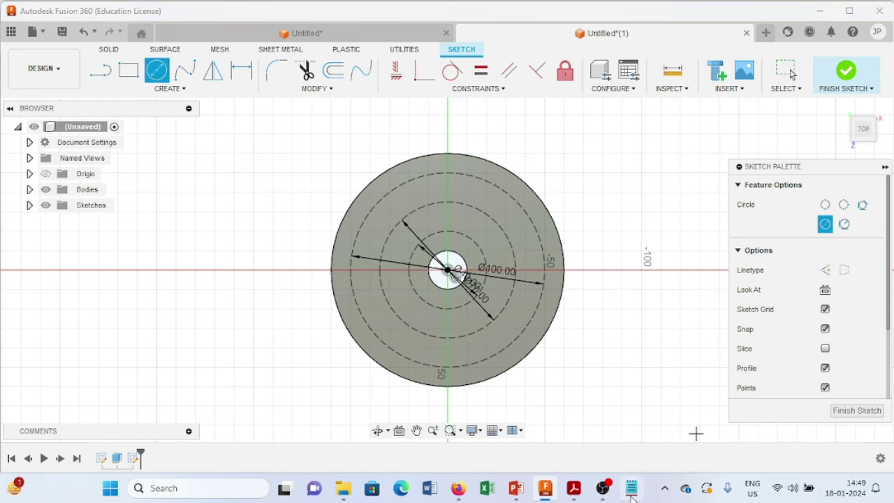
{"action": "left_click", "coordinate": [573, 487]}
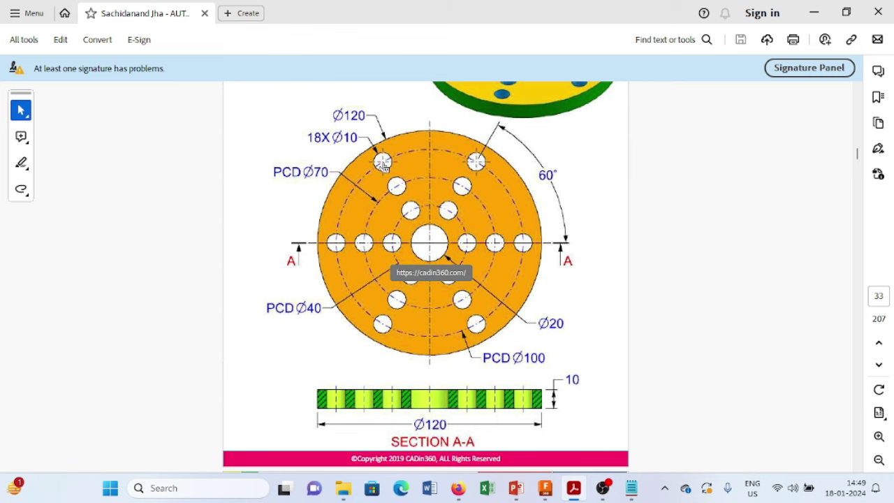
Draw three Ø10 circles on the inner, Ø70 and Ø100 pitch circles left of centre
{"action": "left_click", "coordinate": [571, 491]}
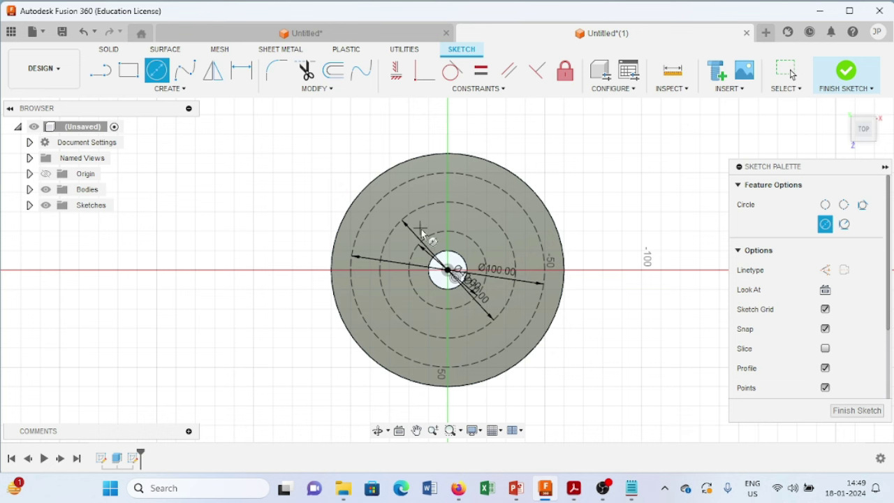
{"action": "left_click", "coordinate": [409, 271]}
{"action": "type", "text": "10"}
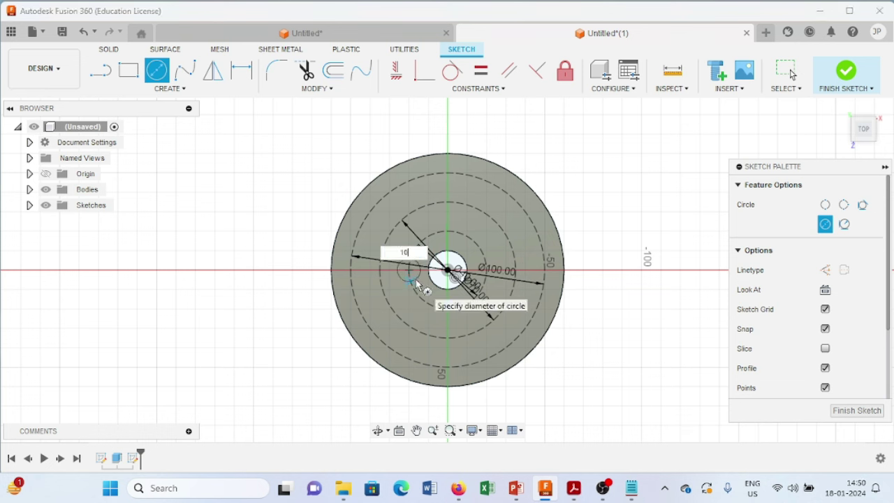
{"action": "key", "text": "Escape"}
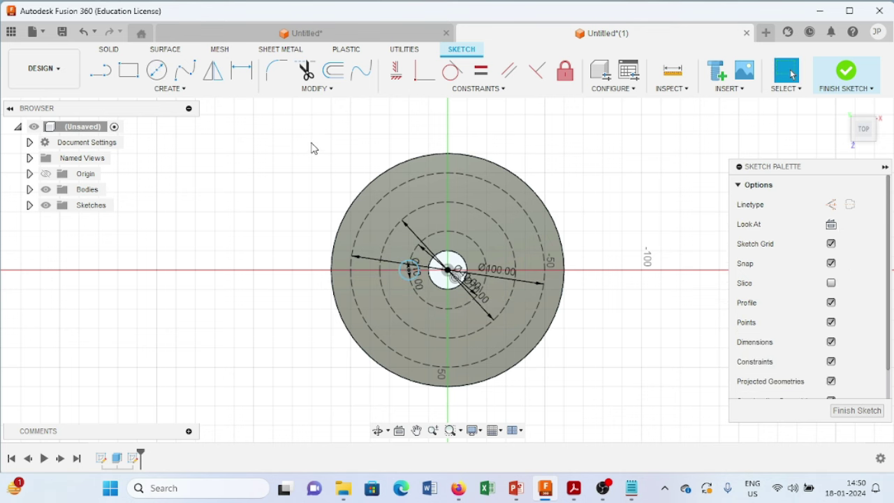
{"action": "left_click", "coordinate": [382, 258]}
{"action": "left_click", "coordinate": [156, 70]}
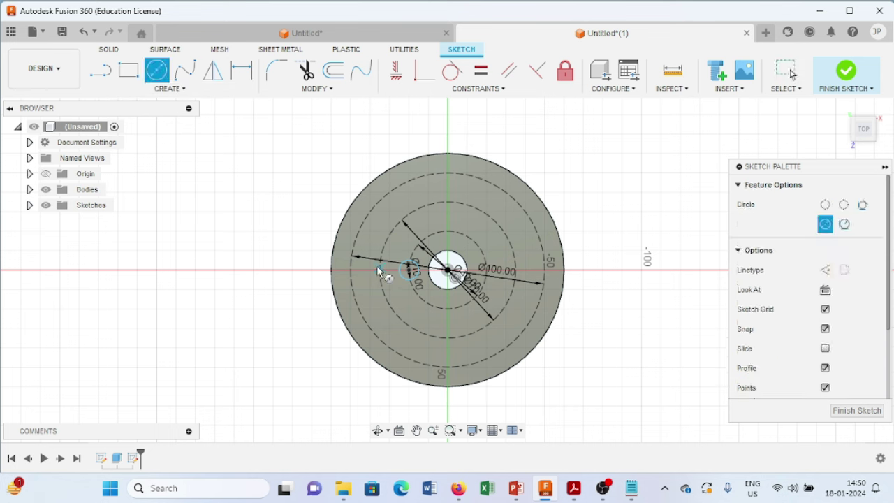
{"action": "left_click", "coordinate": [380, 271]}
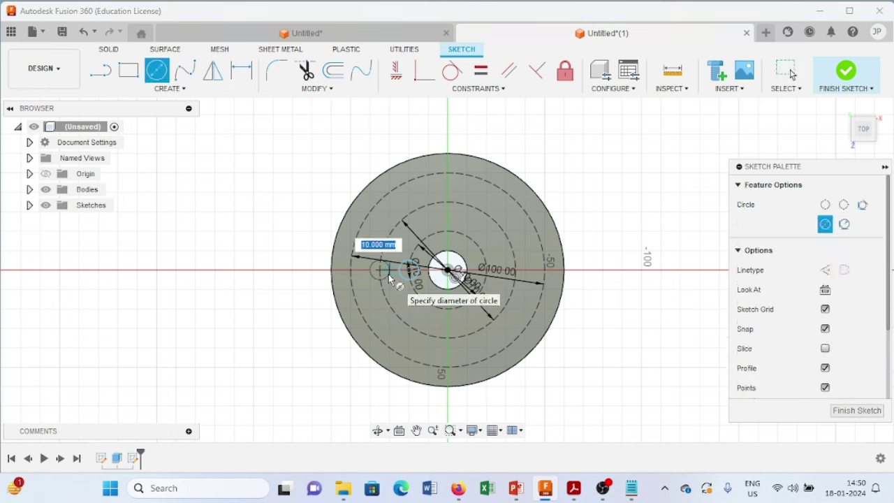
{"action": "left_click", "coordinate": [388, 274]}
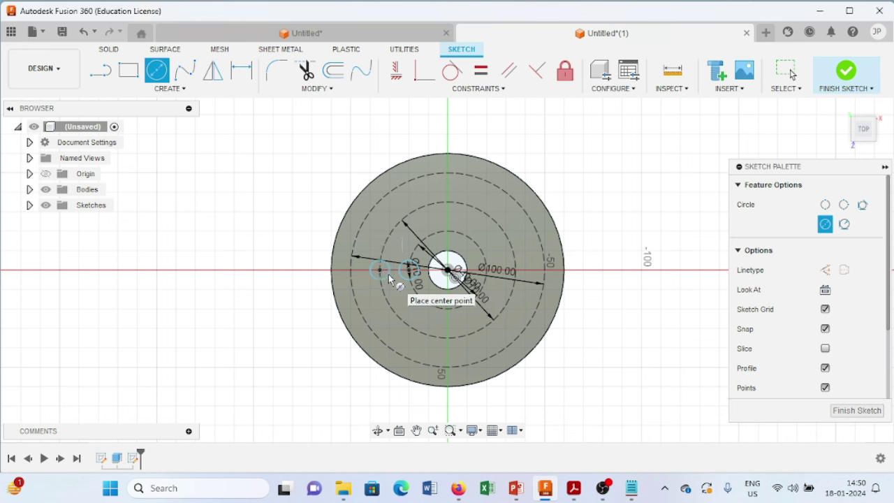
{"action": "left_click", "coordinate": [351, 270]}
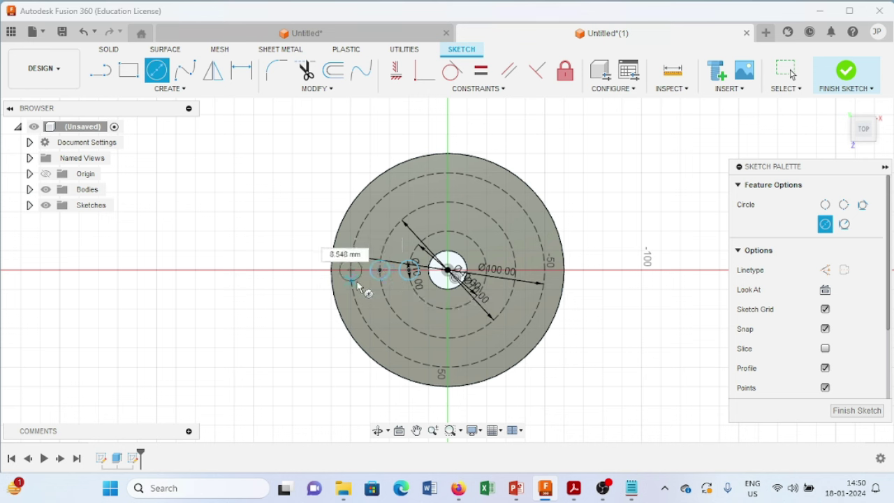
{"action": "type", "text": "10"}
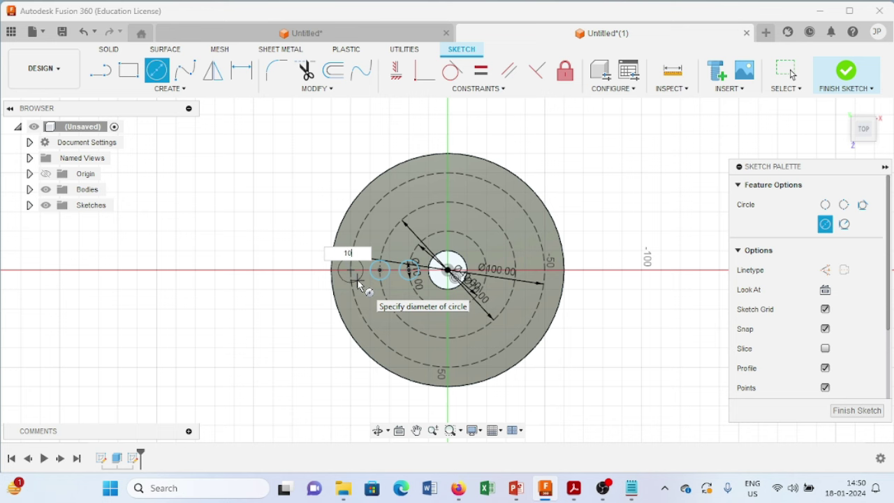
{"action": "key", "text": "Return"}
{"action": "key", "text": "Escape"}
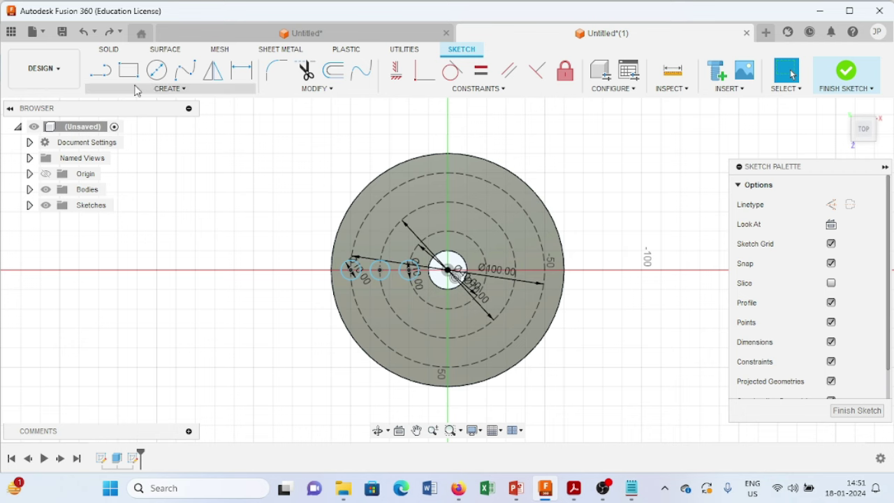
Finish the sketch and extrude-cut the three Ø10 circles -10 mm through the plate
{"action": "left_click", "coordinate": [838, 83]}
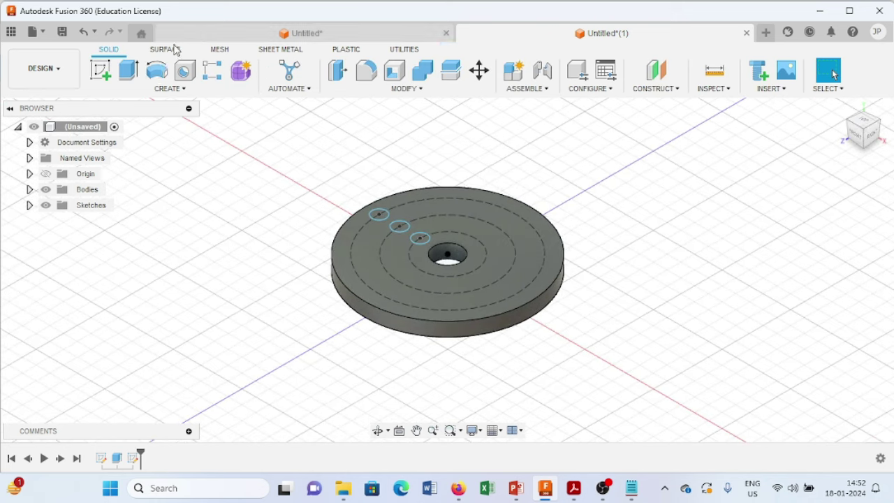
{"action": "left_click", "coordinate": [128, 70]}
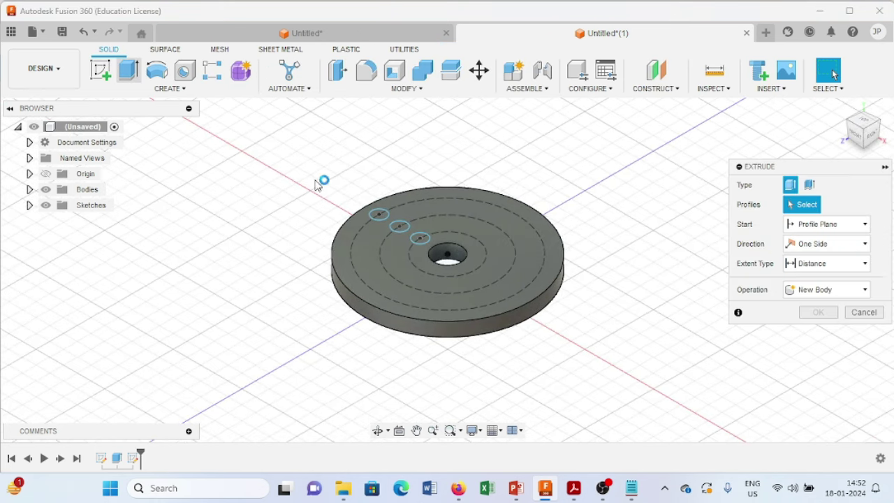
{"action": "left_click", "coordinate": [381, 217]}
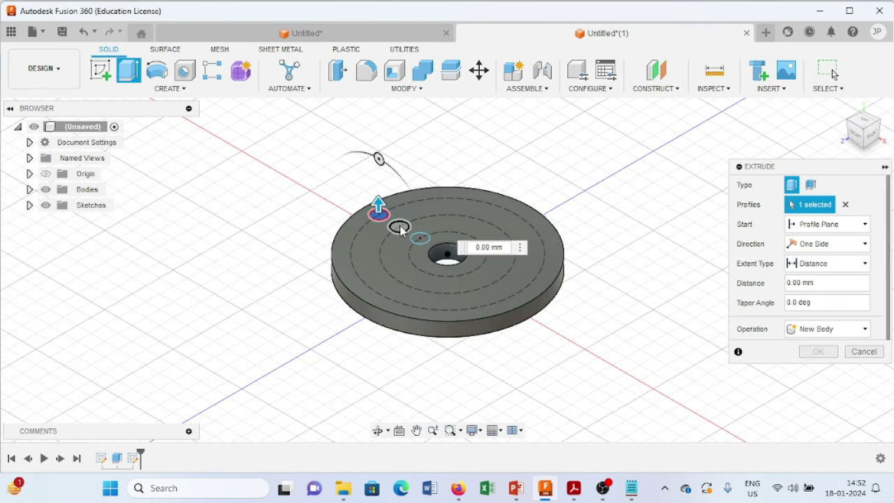
{"action": "left_click", "coordinate": [398, 225]}
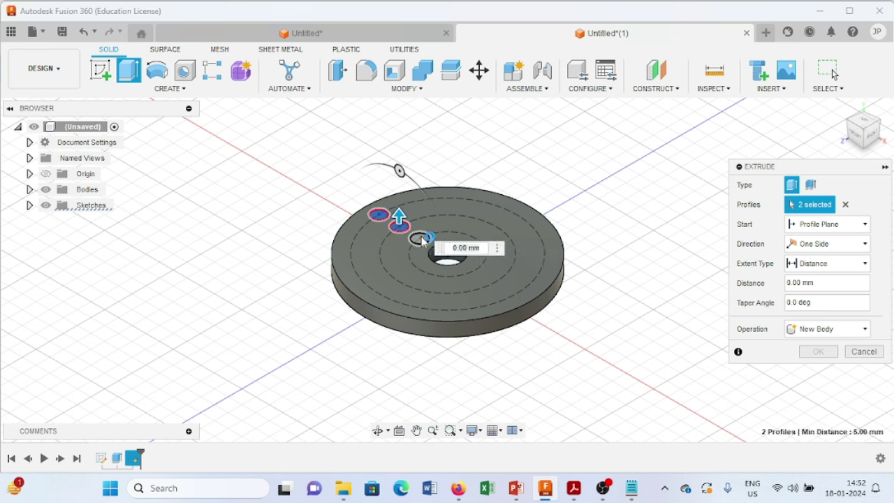
{"action": "left_click", "coordinate": [420, 238]}
{"action": "type", "text": "-10"}
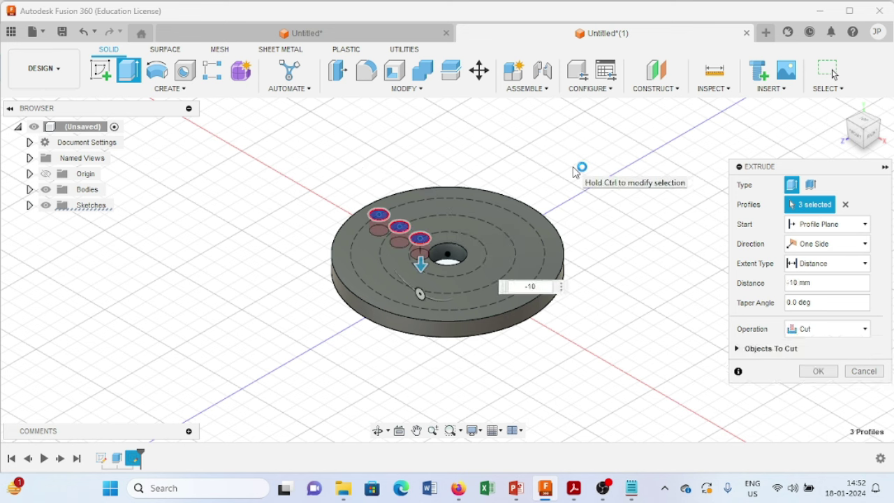
{"action": "key", "text": "Return"}
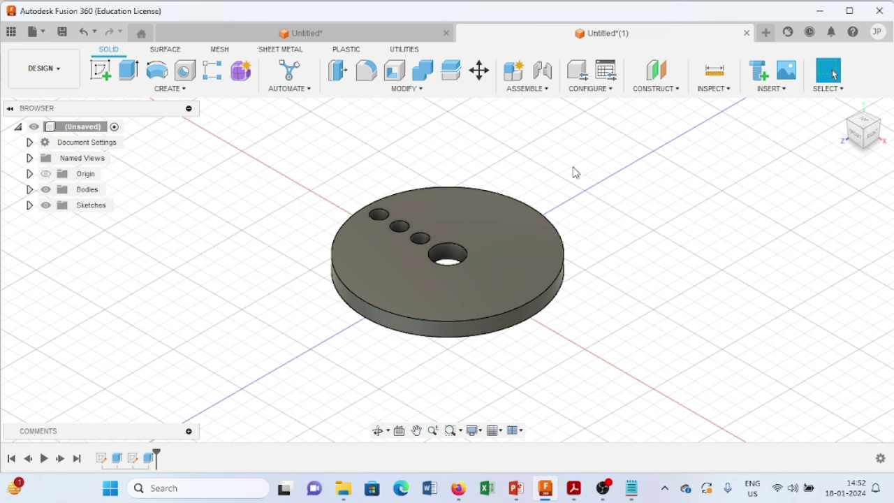
{"action": "middle_click_drag", "start_coordinate": [412, 171], "coordinate": [244, 165], "text": "shift"}
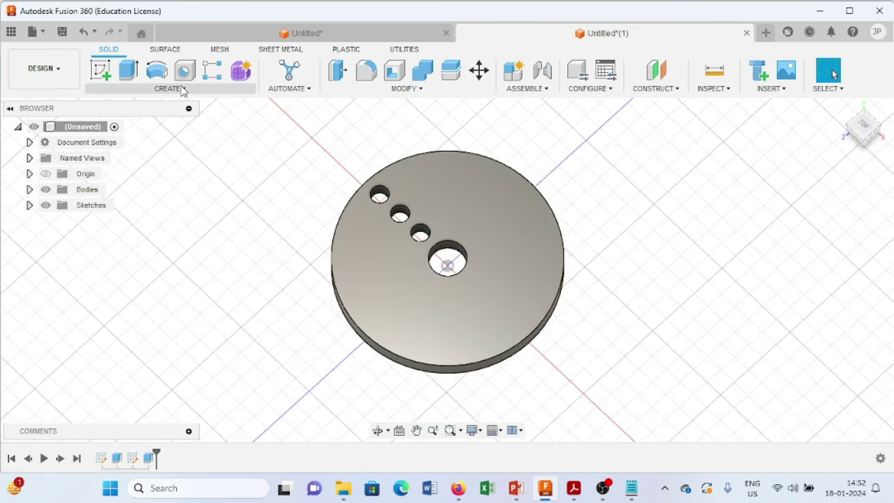
Create a construction axis through the cylindrical face of the Ø20 central hole
{"action": "left_click", "coordinate": [658, 89]}
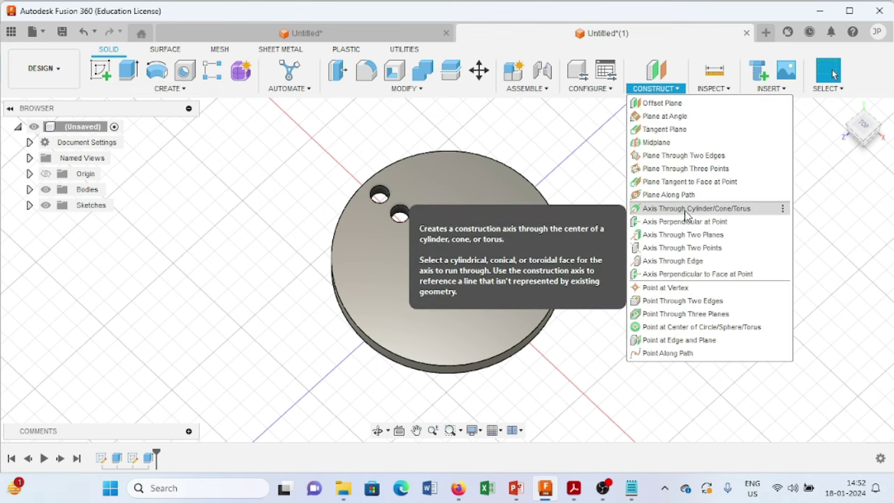
{"action": "scroll", "coordinate": [456, 255], "scroll_direction": "up", "scroll_amount": 3}
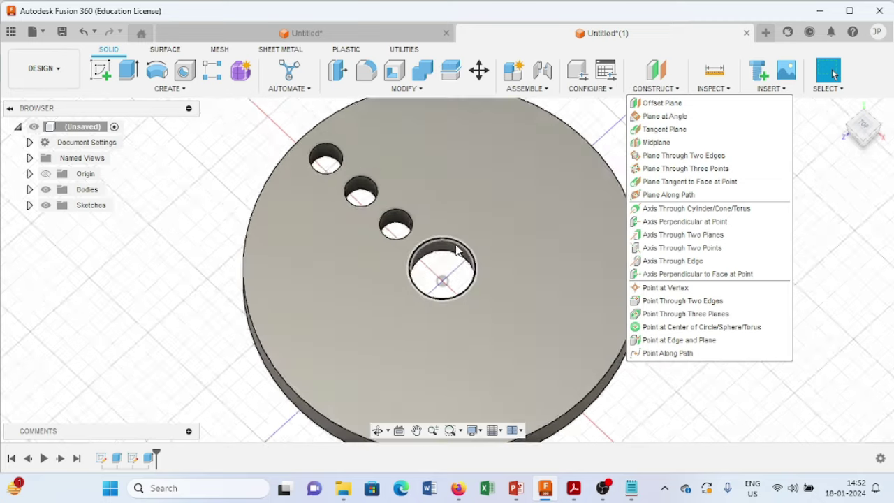
{"action": "scroll", "coordinate": [456, 255], "scroll_direction": "up", "scroll_amount": 2}
{"action": "left_click", "coordinate": [456, 255]}
{"action": "left_click", "coordinate": [468, 250]}
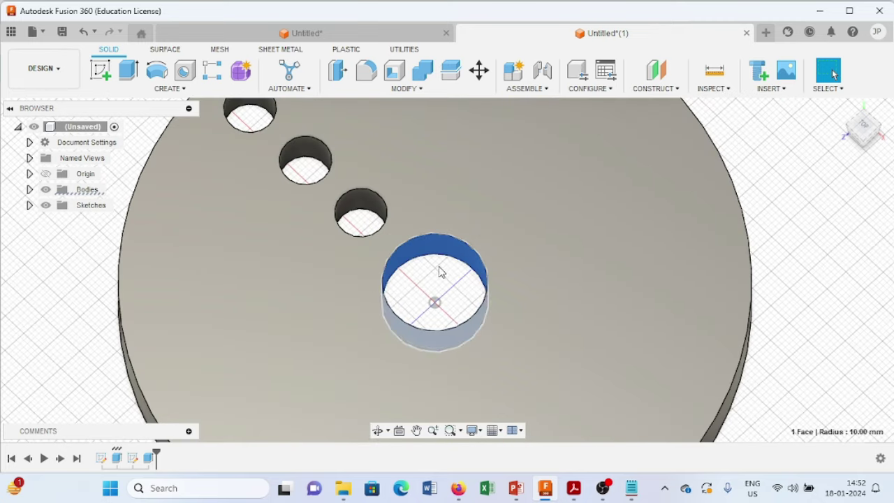
{"action": "scroll", "coordinate": [615, 237], "scroll_direction": "down", "scroll_amount": 5}
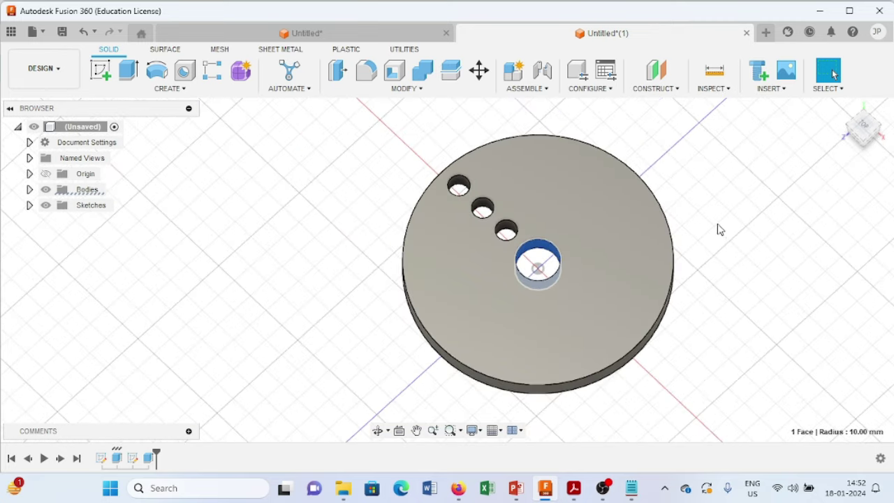
{"action": "middle_click_drag", "start_coordinate": [719, 229], "coordinate": [649, 241]}
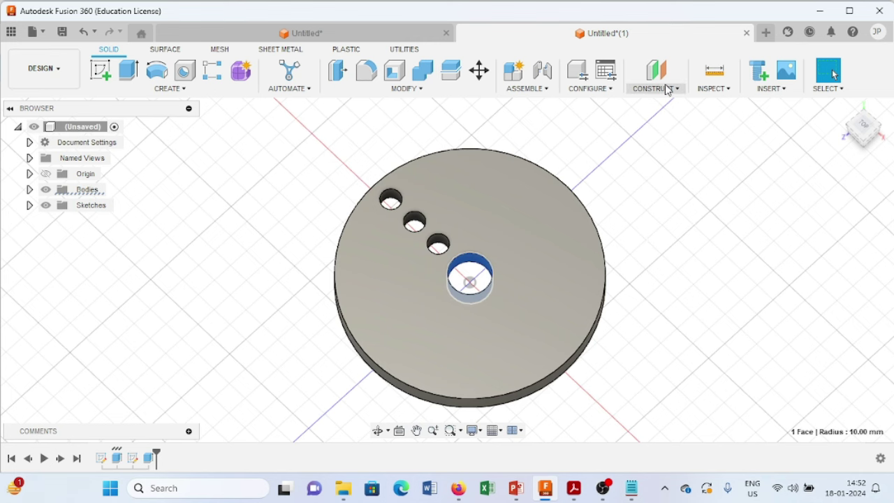
{"action": "left_click", "coordinate": [669, 89]}
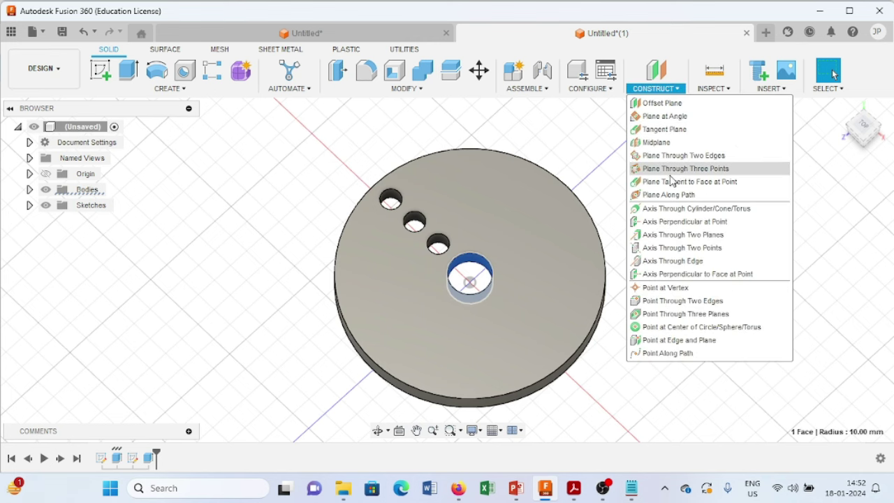
{"action": "left_click", "coordinate": [667, 208]}
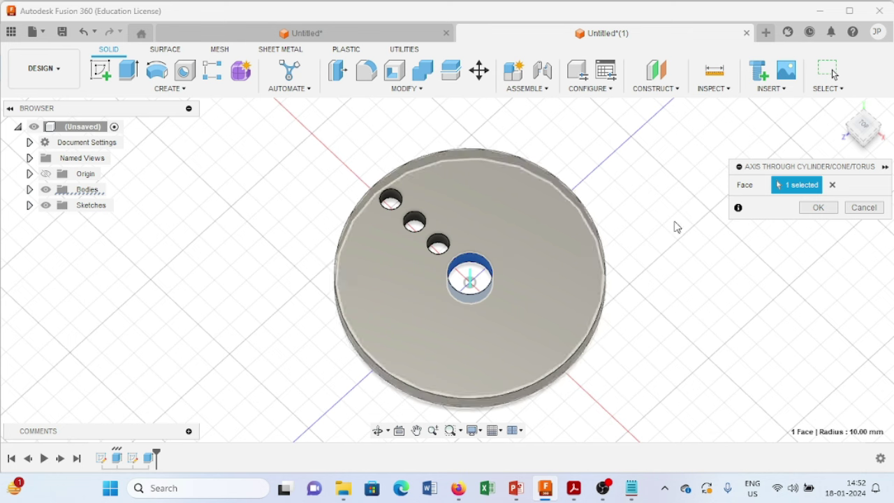
{"action": "left_click", "coordinate": [817, 208]}
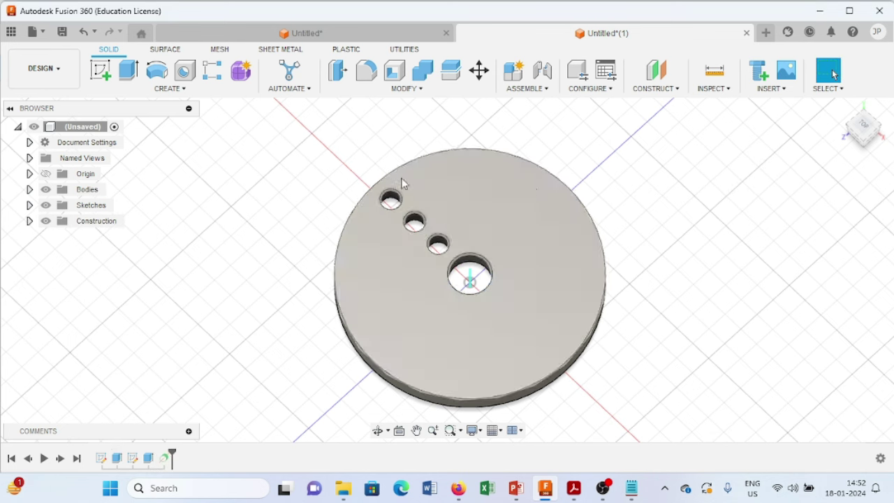
{"action": "left_click", "coordinate": [197, 92]}
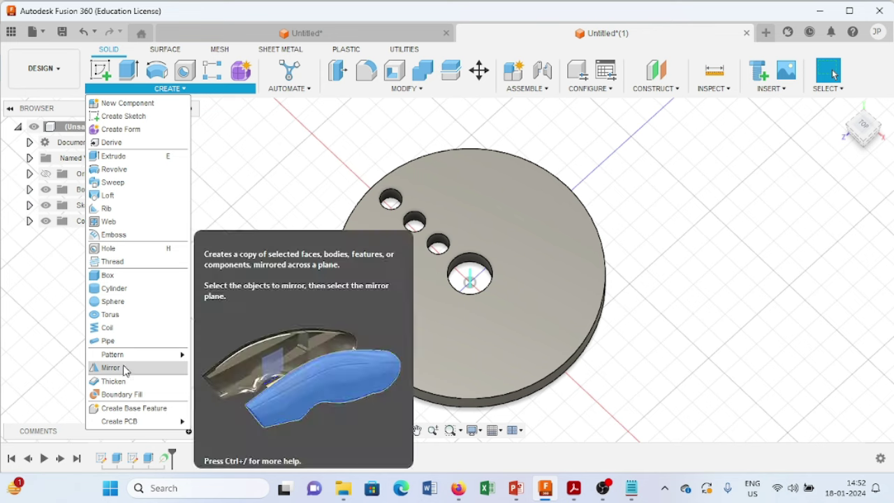
{"action": "mouse_move", "coordinate": [113, 354]}
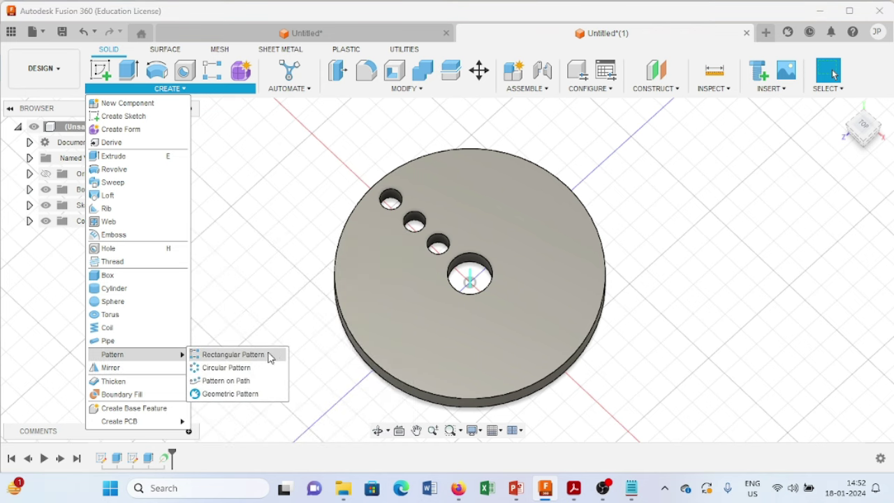
Circular-pattern the three-hole cut feature 6 times around the central axis
{"action": "left_click", "coordinate": [264, 368]}
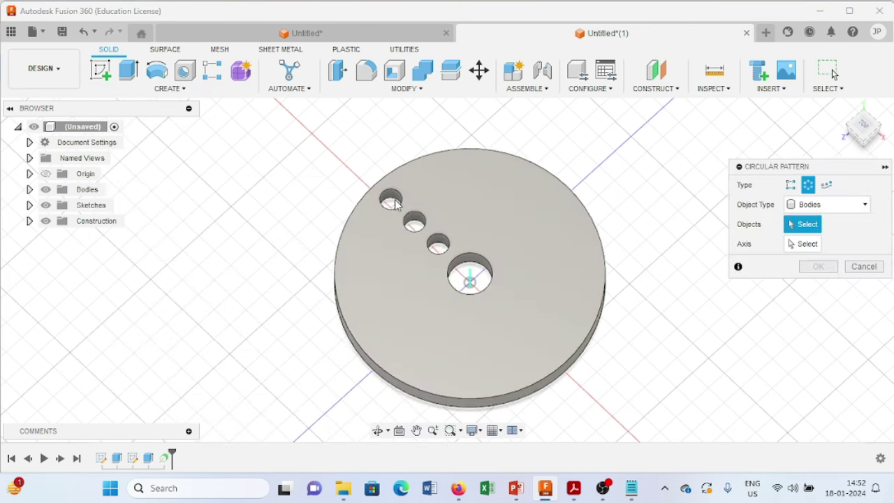
{"action": "left_click", "coordinate": [393, 202]}
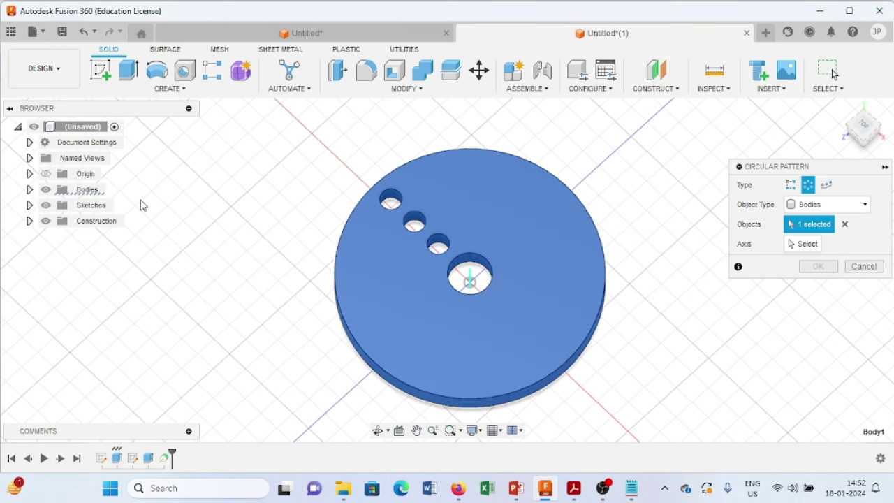
{"action": "left_click", "coordinate": [827, 204]}
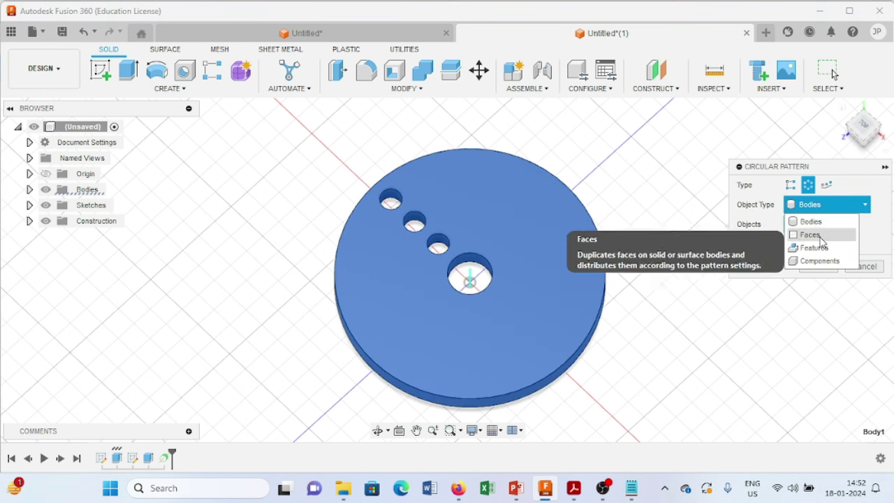
{"action": "left_click", "coordinate": [822, 254]}
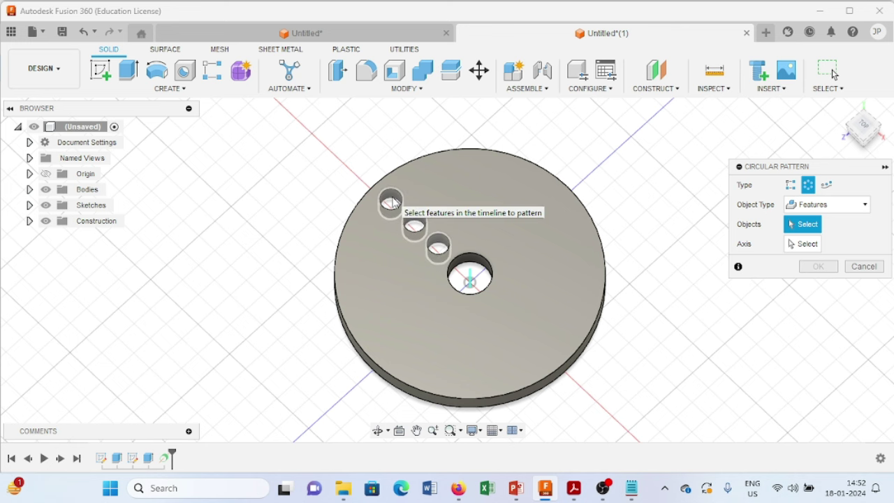
{"action": "left_click", "coordinate": [408, 201]}
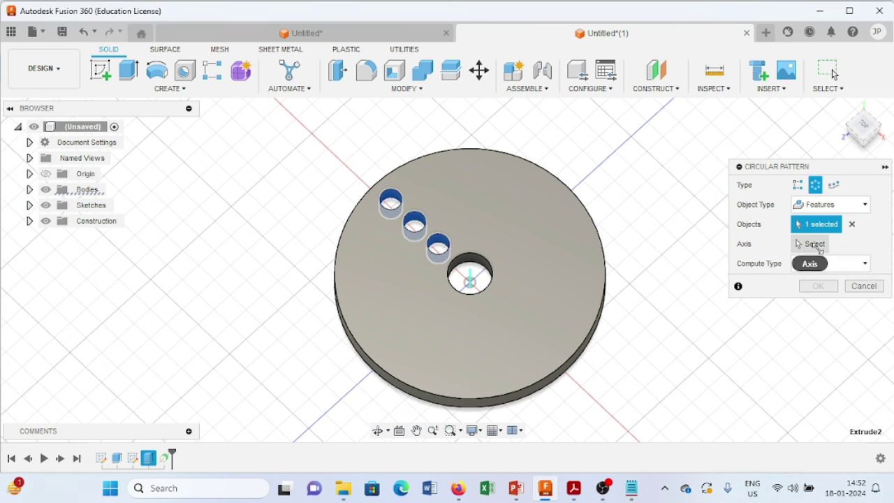
{"action": "left_click", "coordinate": [817, 244]}
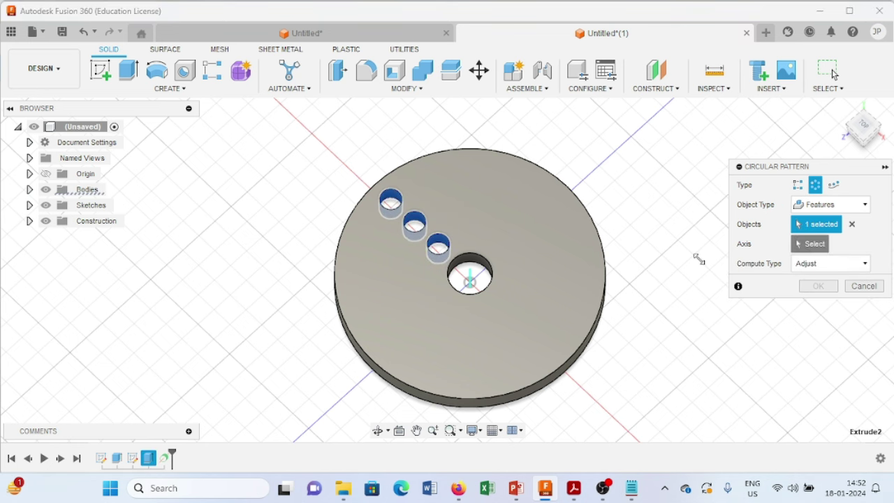
{"action": "left_click", "coordinate": [470, 276]}
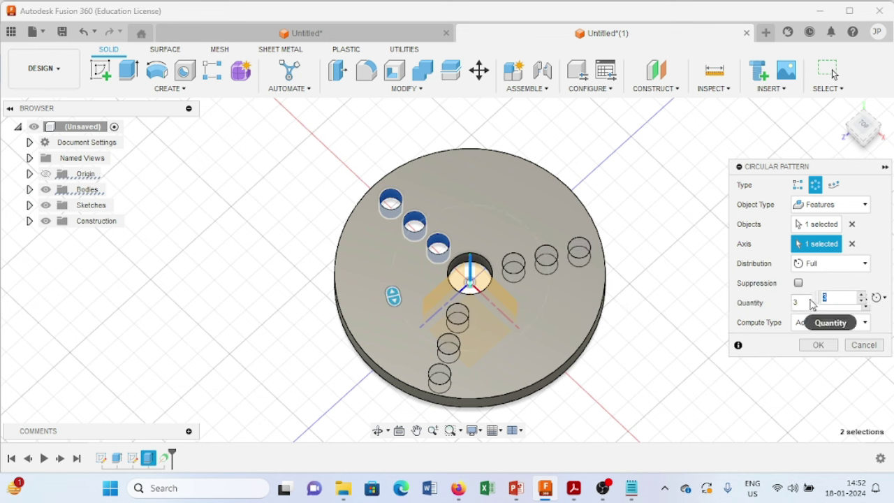
{"action": "type", "text": "6"}
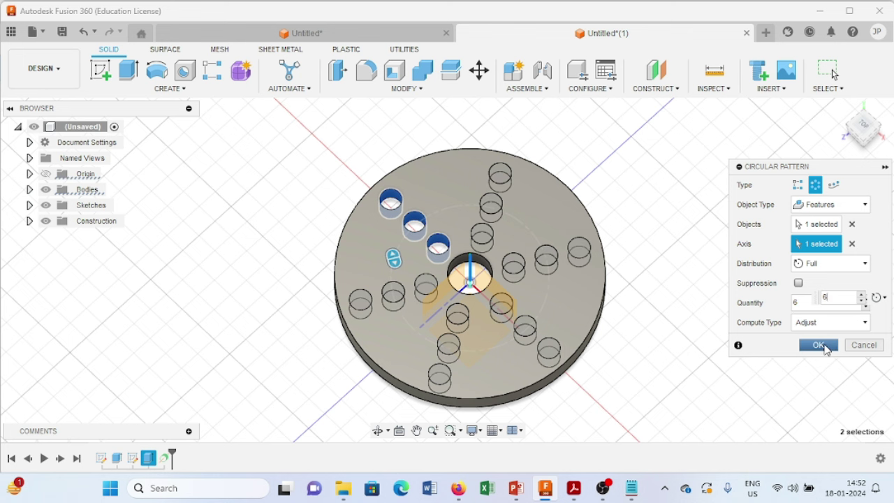
{"action": "left_click", "coordinate": [818, 345]}
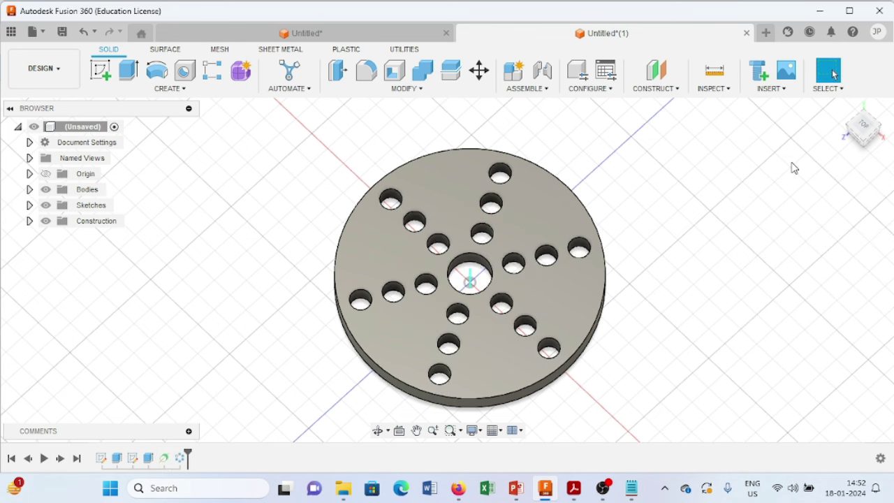
Apply Paint - Enamel Glossy (Yellow) to the plate and compare it with the reference drawing
{"action": "left_click", "coordinate": [416, 91]}
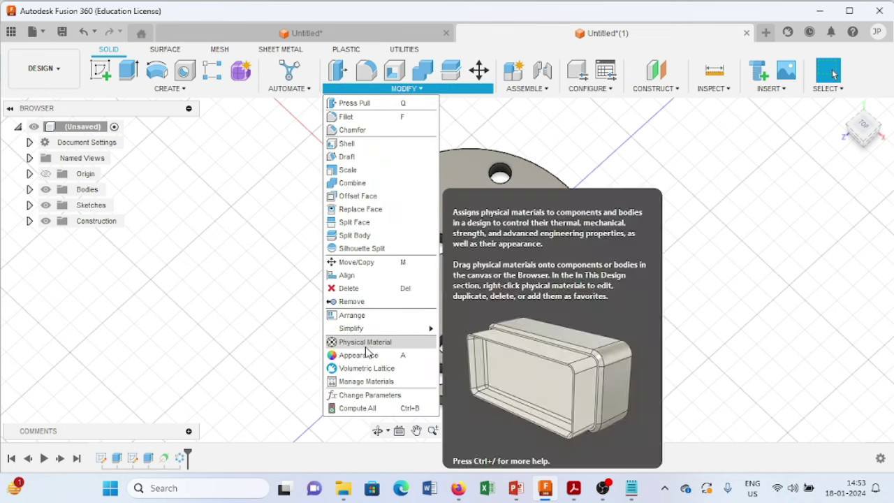
{"action": "left_click", "coordinate": [365, 355]}
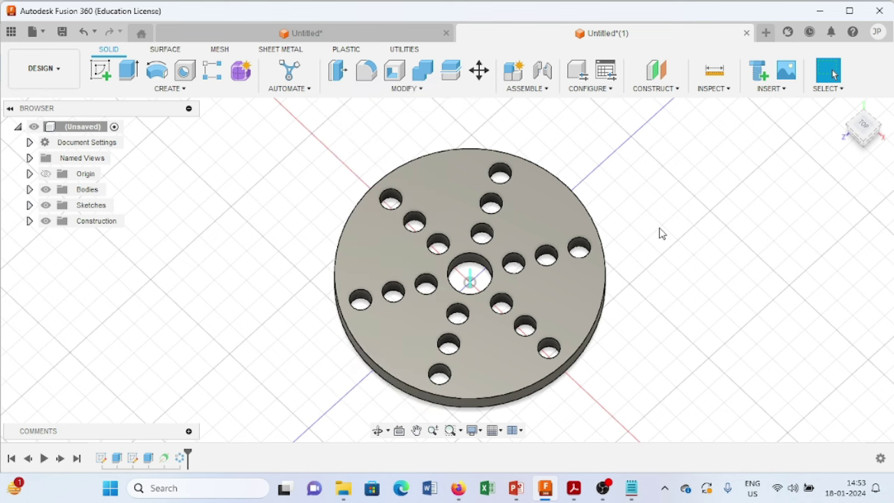
{"action": "scroll", "coordinate": [739, 319], "scroll_direction": "down", "scroll_amount": 2}
{"action": "scroll", "coordinate": [740, 323], "scroll_direction": "down", "scroll_amount": 3}
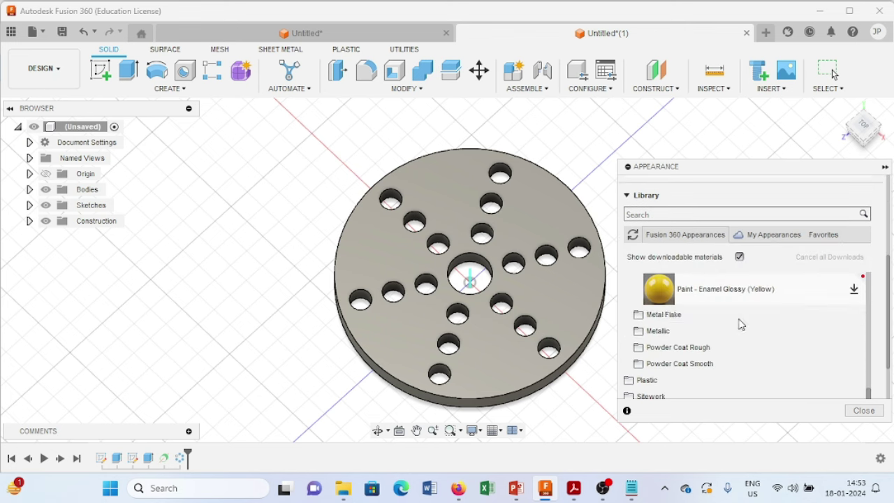
{"action": "left_click_drag", "start_coordinate": [669, 300], "coordinate": [537, 293]}
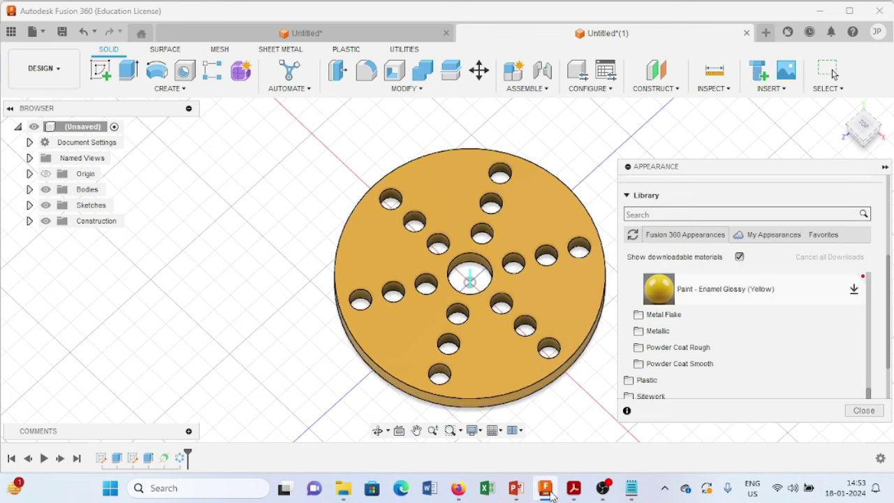
{"action": "left_click", "coordinate": [571, 489]}
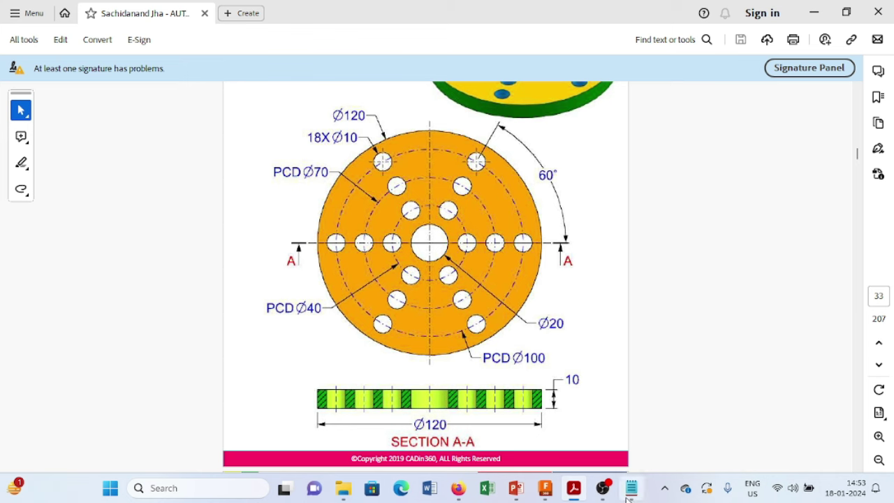
{"action": "left_click", "coordinate": [576, 489]}
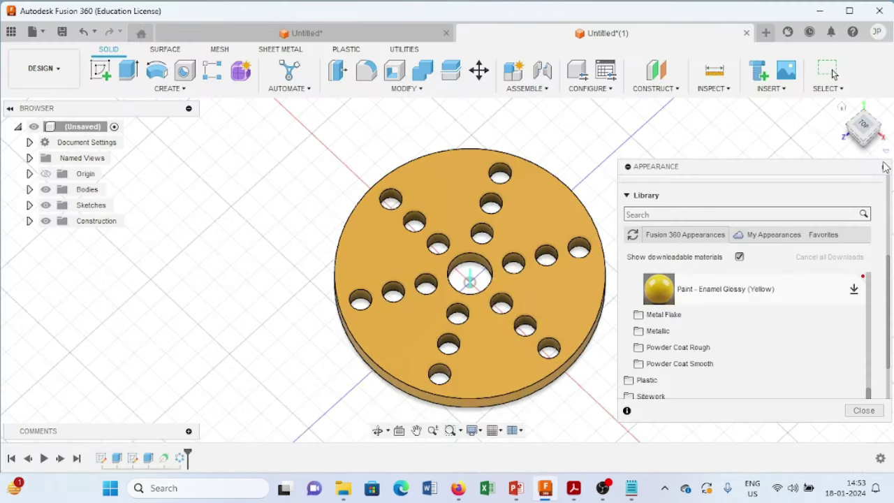
Collapse the Appearance panel to the side of the window
{"action": "left_click", "coordinate": [884, 166]}
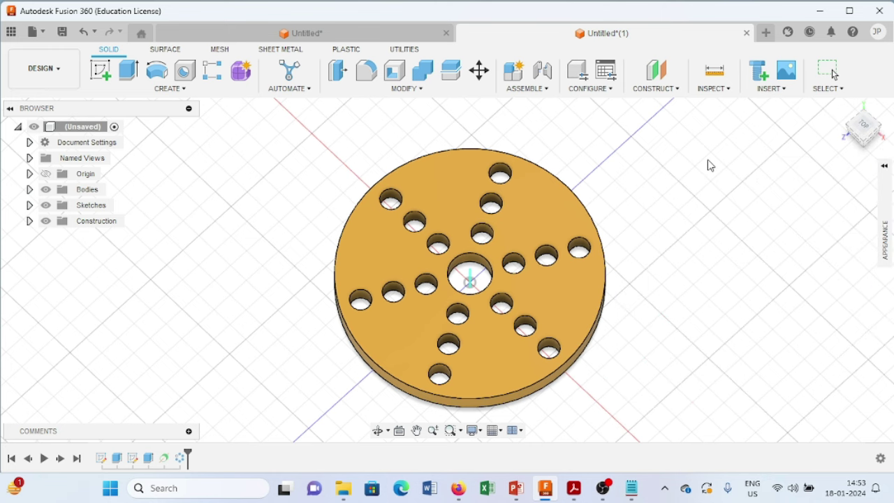